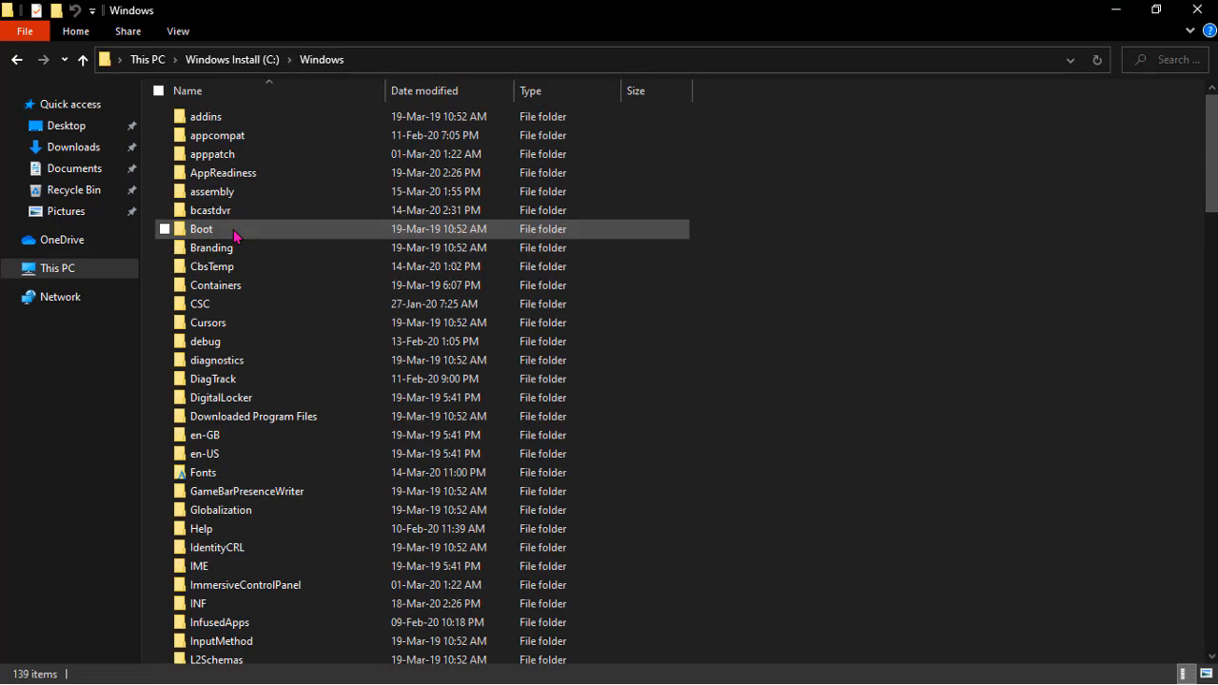
# - Open the System32\drivers\etc folder inside the Windows folder
pyautogui.scroll(-2, 252, 569)
pyautogui.scroll(-2, 255, 571)
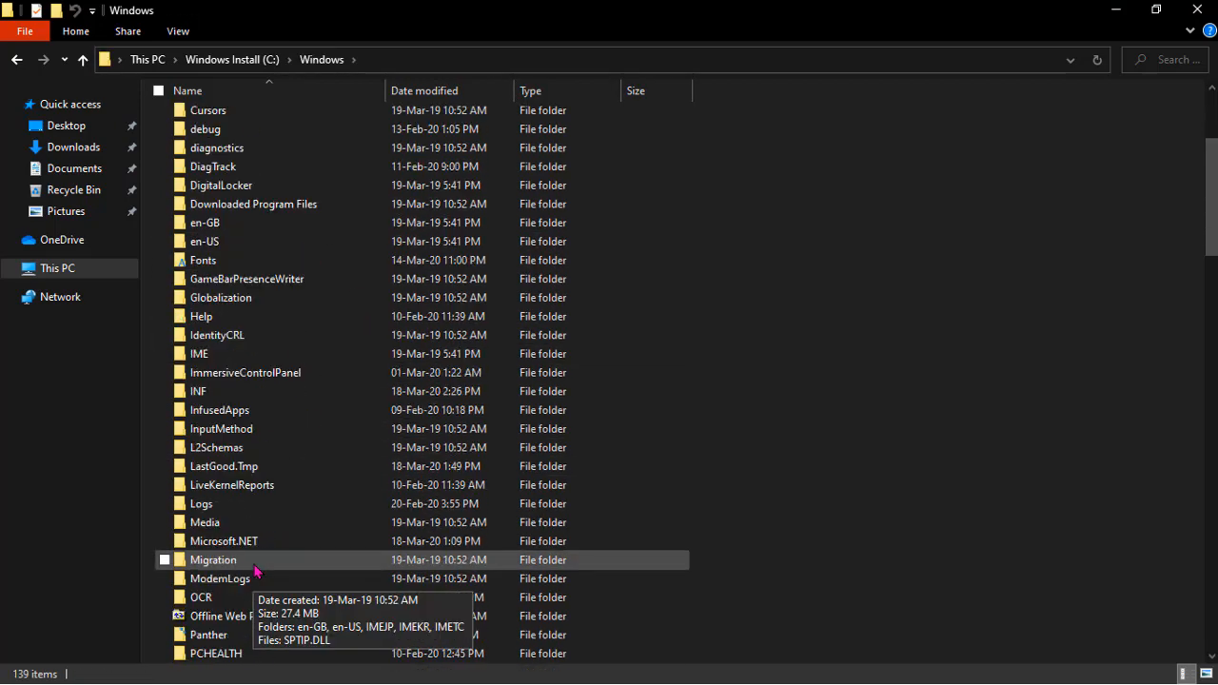
pyautogui.scroll(-7, 255, 569)
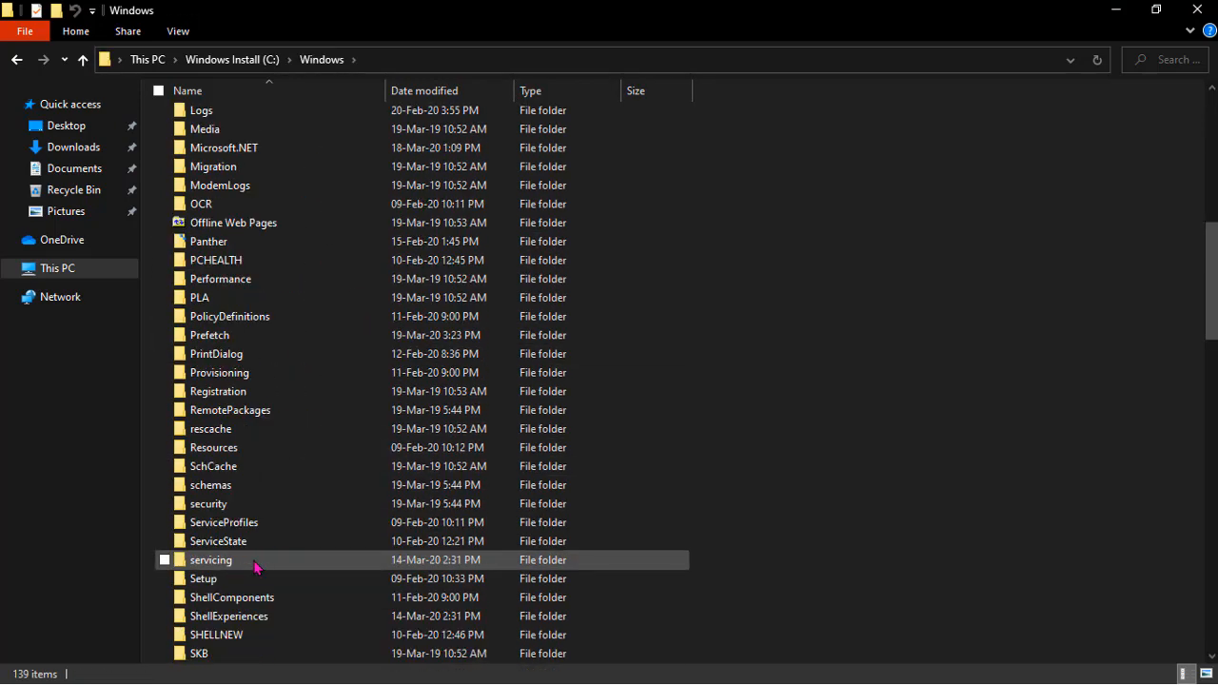
pyautogui.scroll(-3, 255, 568)
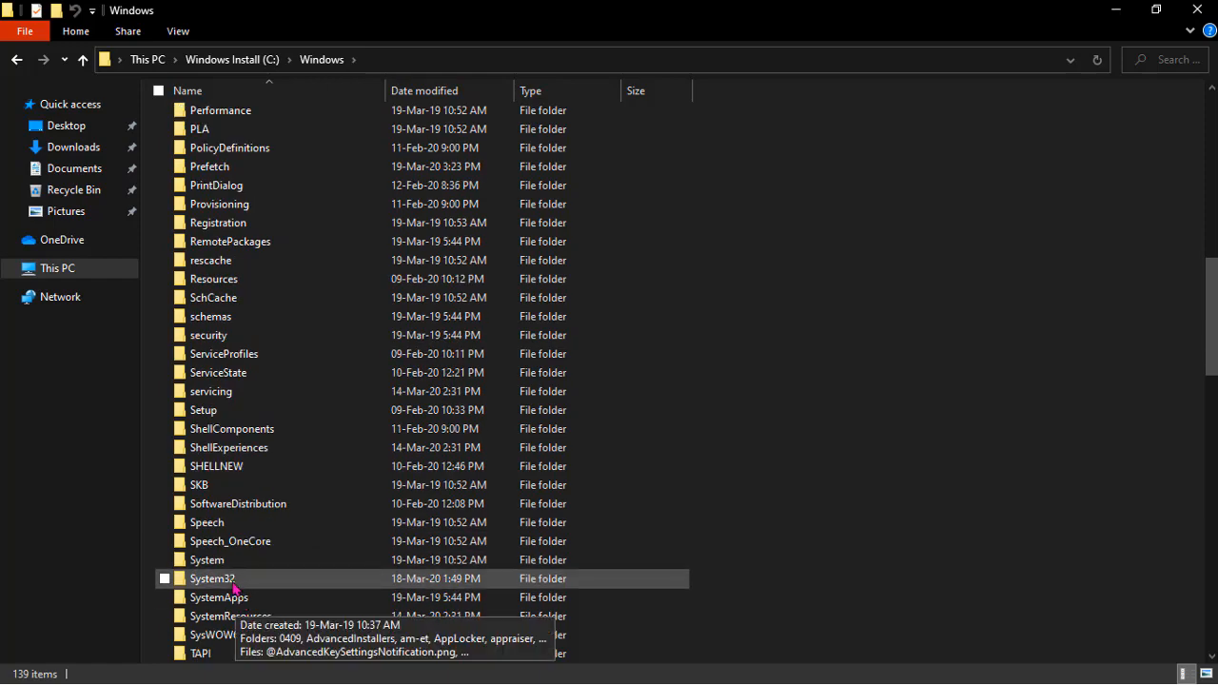
pyautogui.click(255, 583)
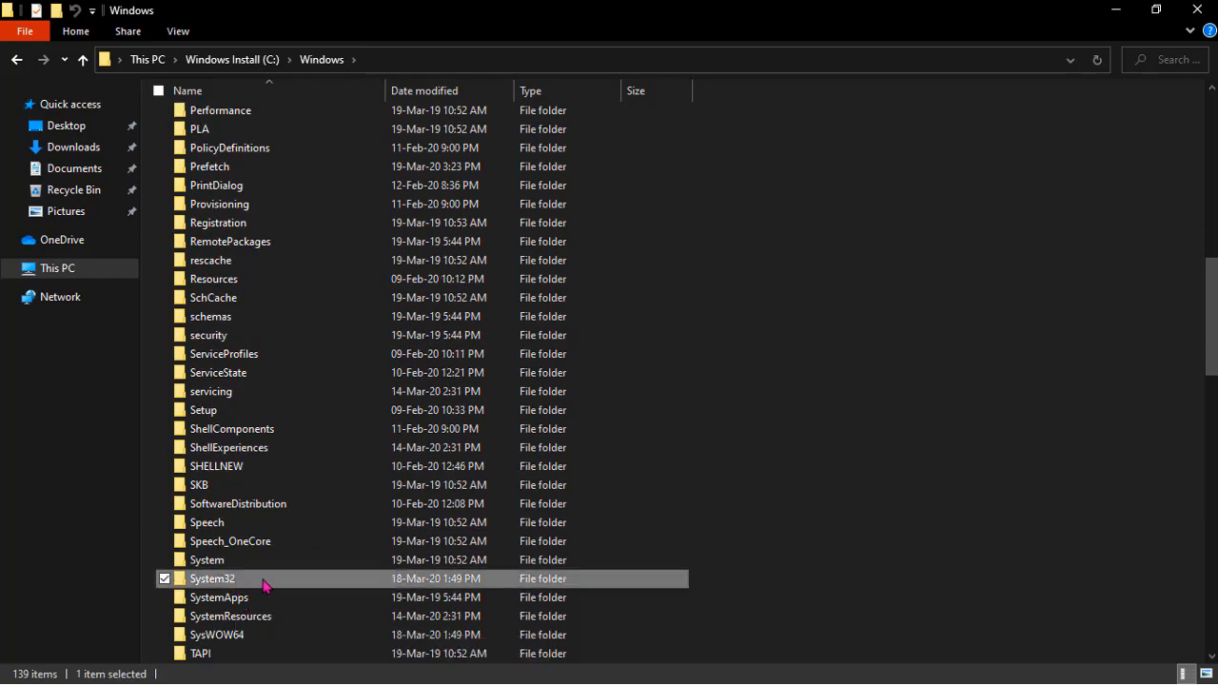
pyautogui.doubleClick(263, 582)
pyautogui.scroll(-4, 247, 315)
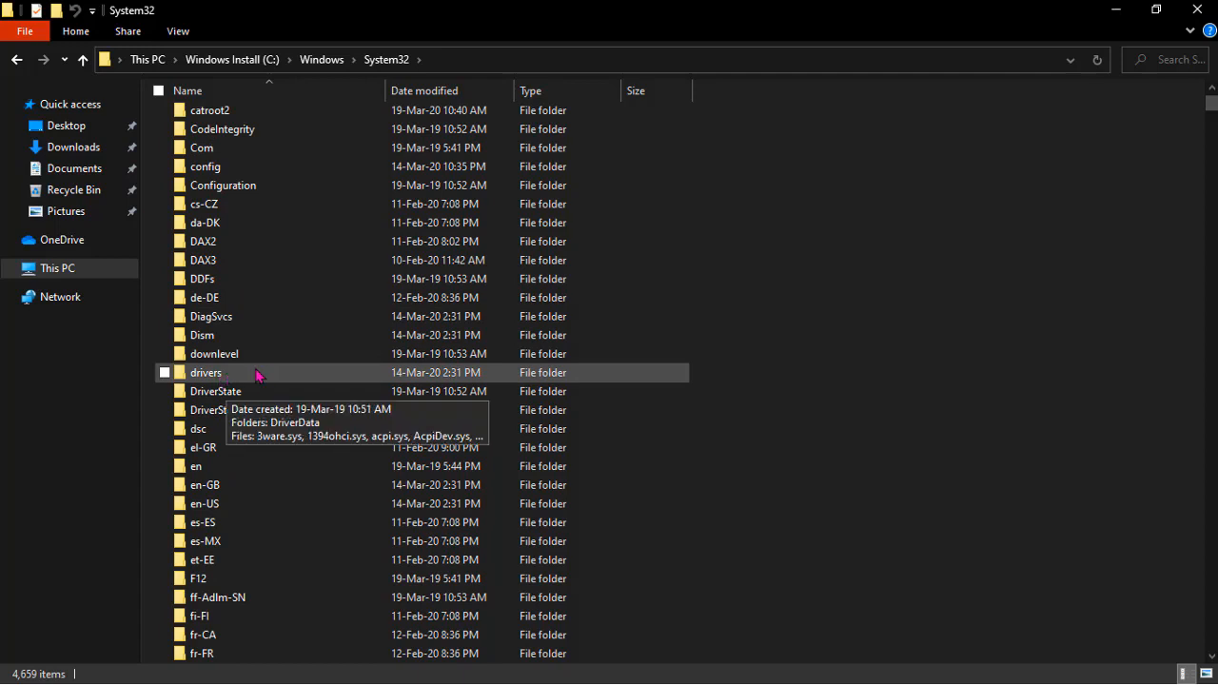
pyautogui.doubleClick(255, 375)
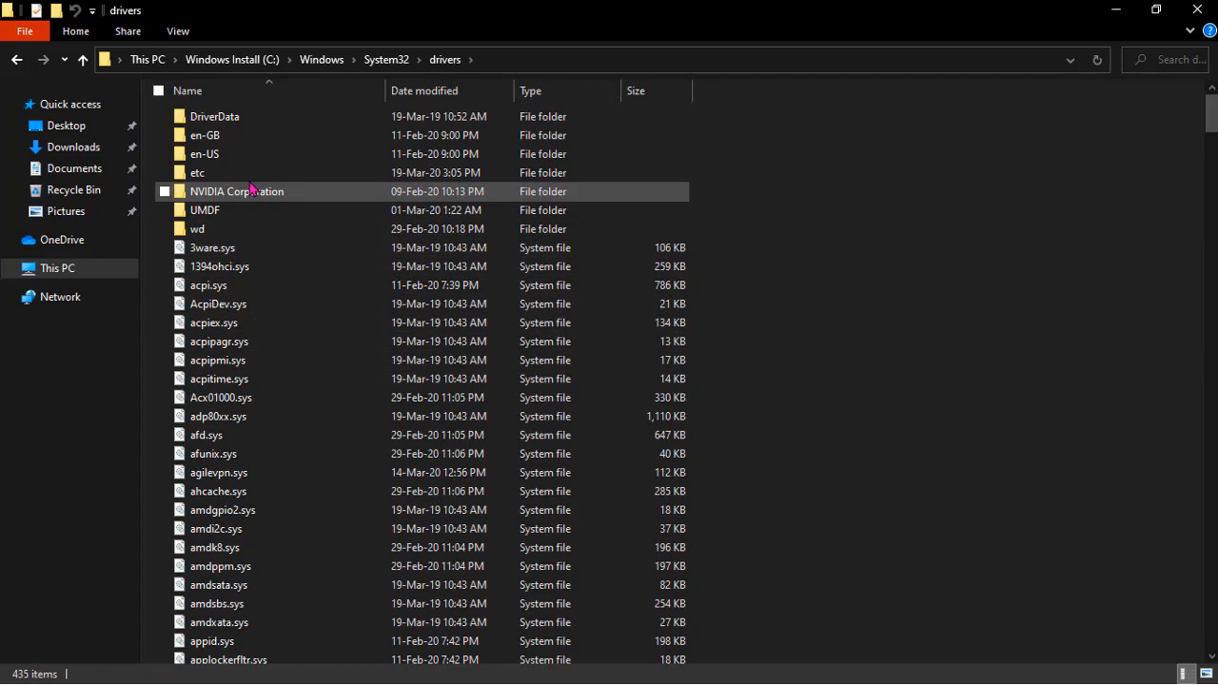
pyautogui.doubleClick(248, 177)
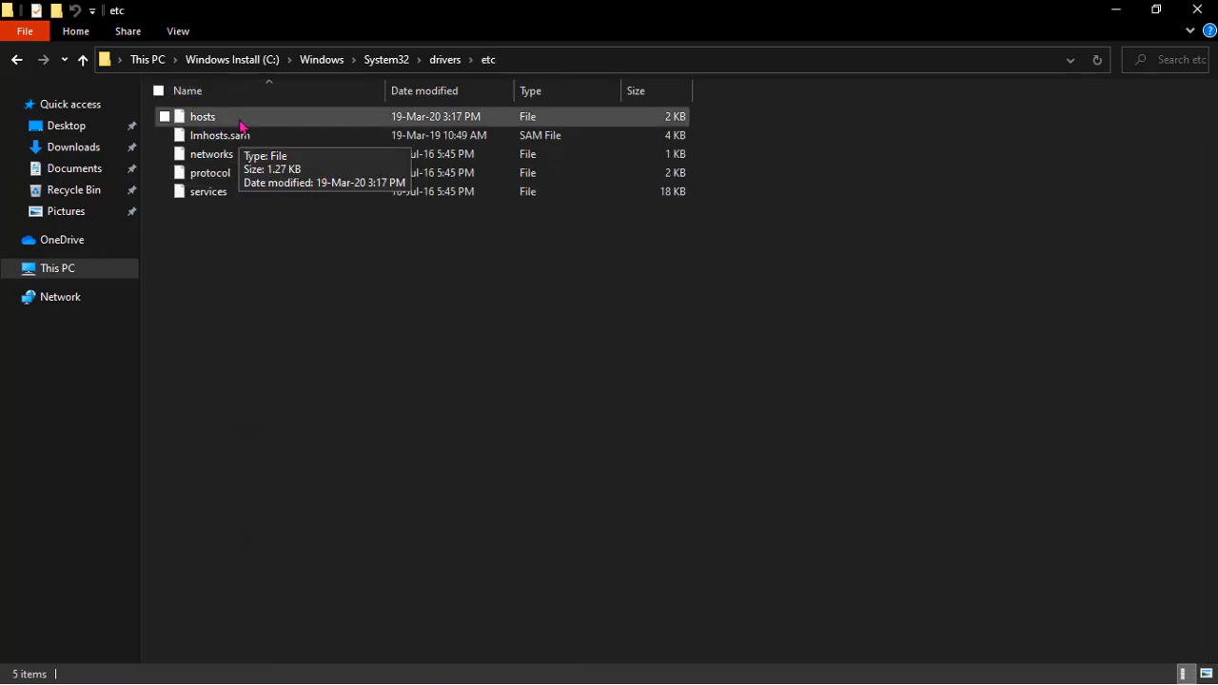
# - Open the properties of the hosts file and make sure its Read-only attribute is cleared
pyautogui.click(239, 125)
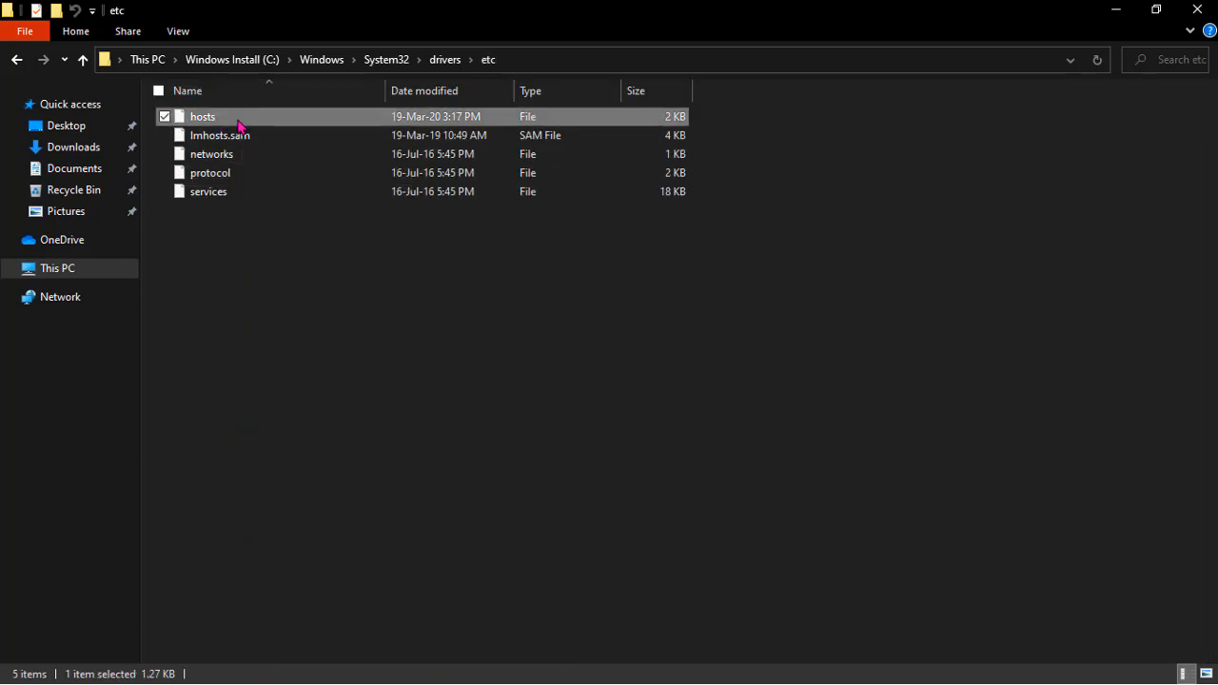
pyautogui.rightClick(235, 122)
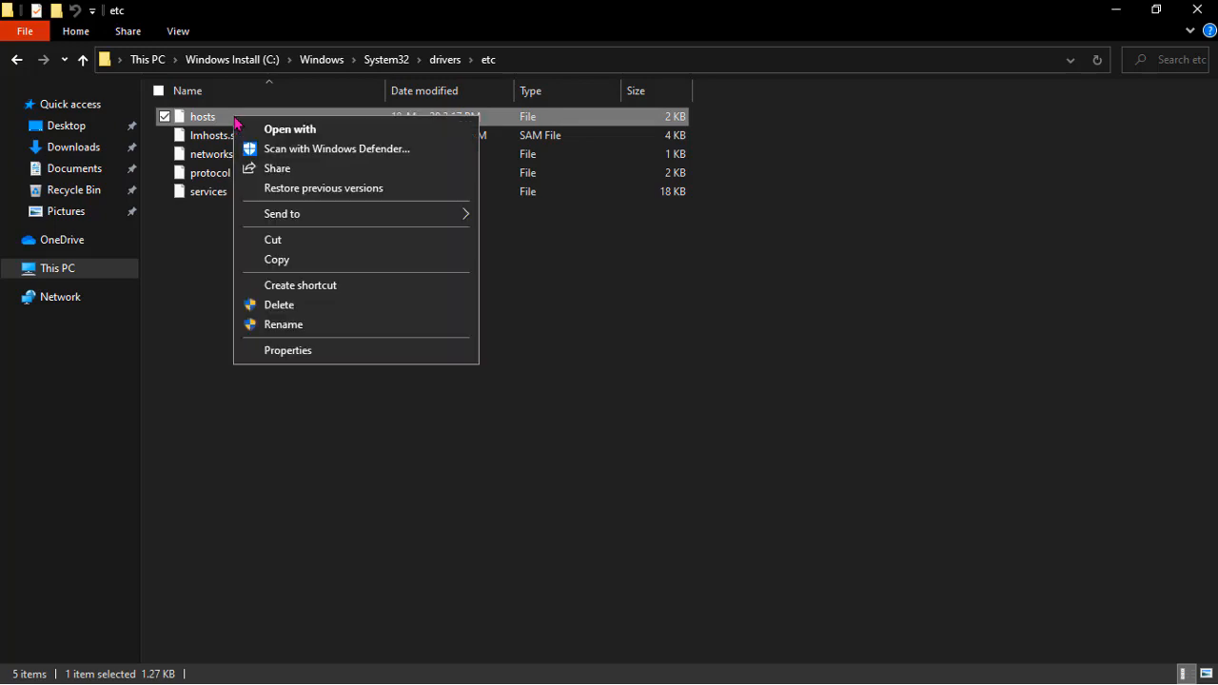
pyautogui.click(302, 357)
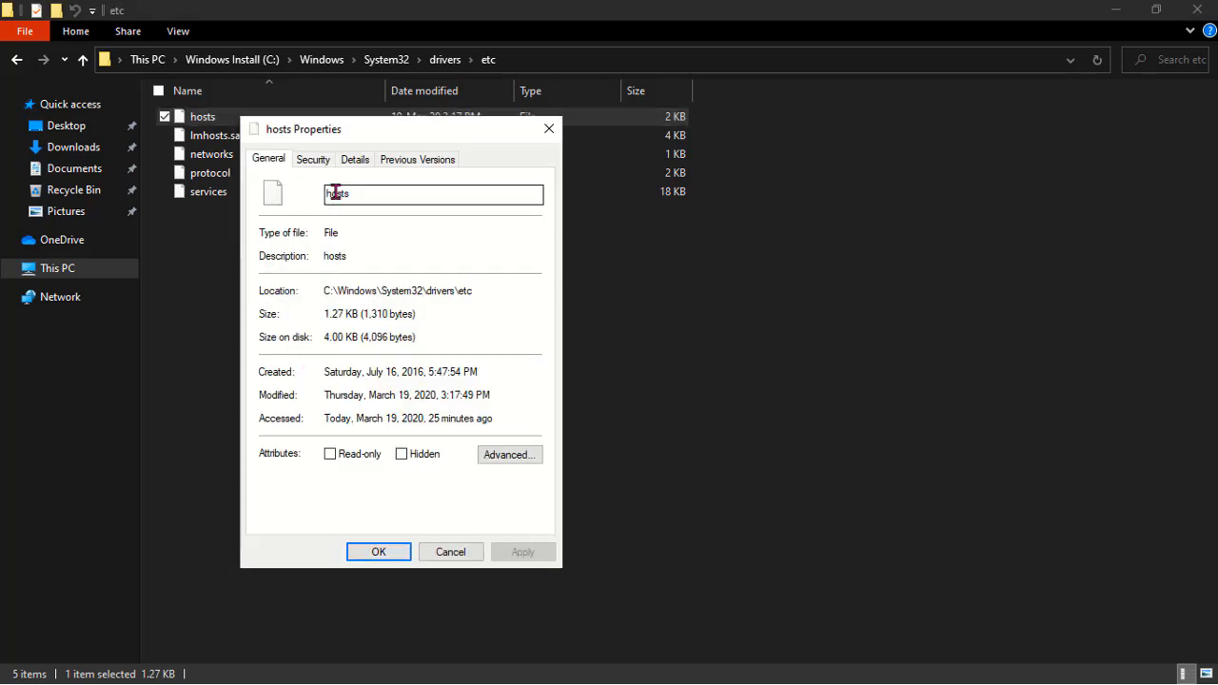
pyautogui.click(331, 455)
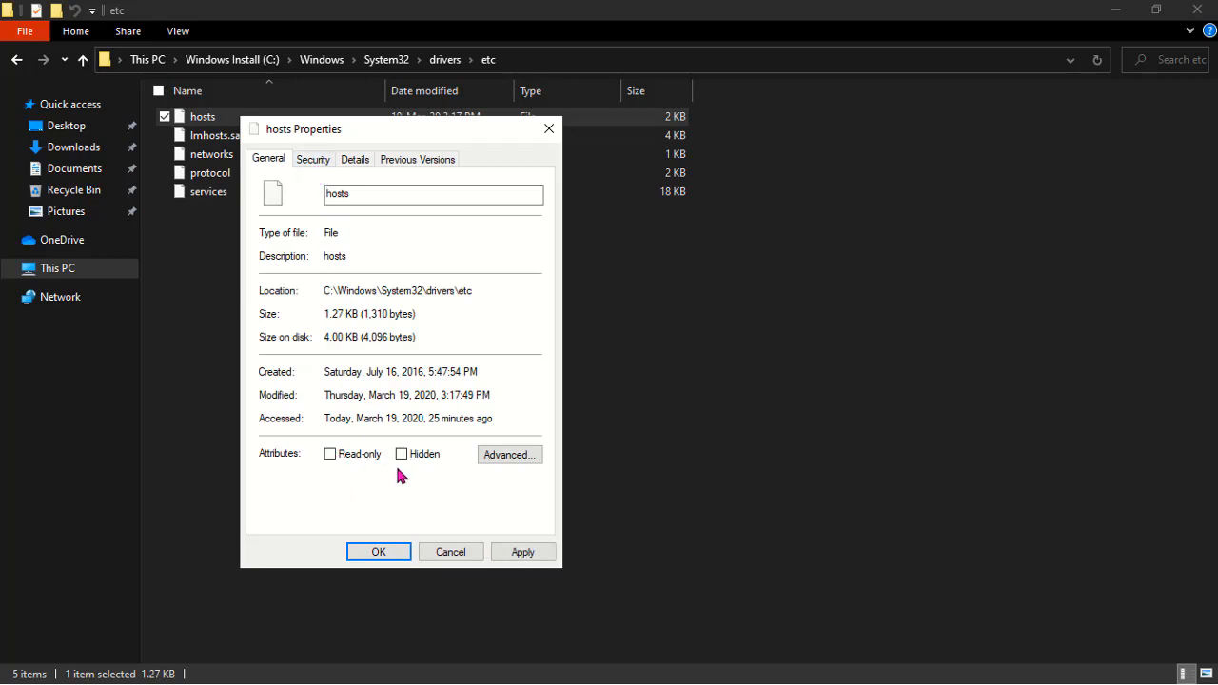
# - Edit the hosts file's security permissions to allow Full control for the Users group
pyautogui.click(314, 160)
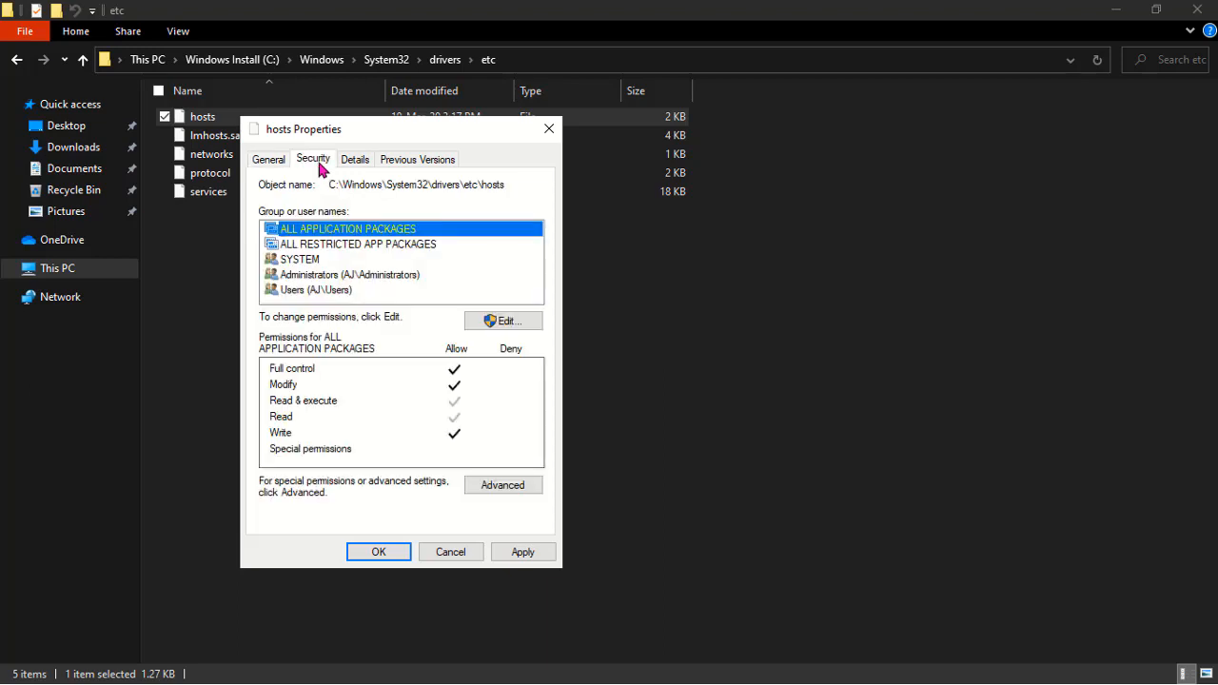
pyautogui.click(327, 276)
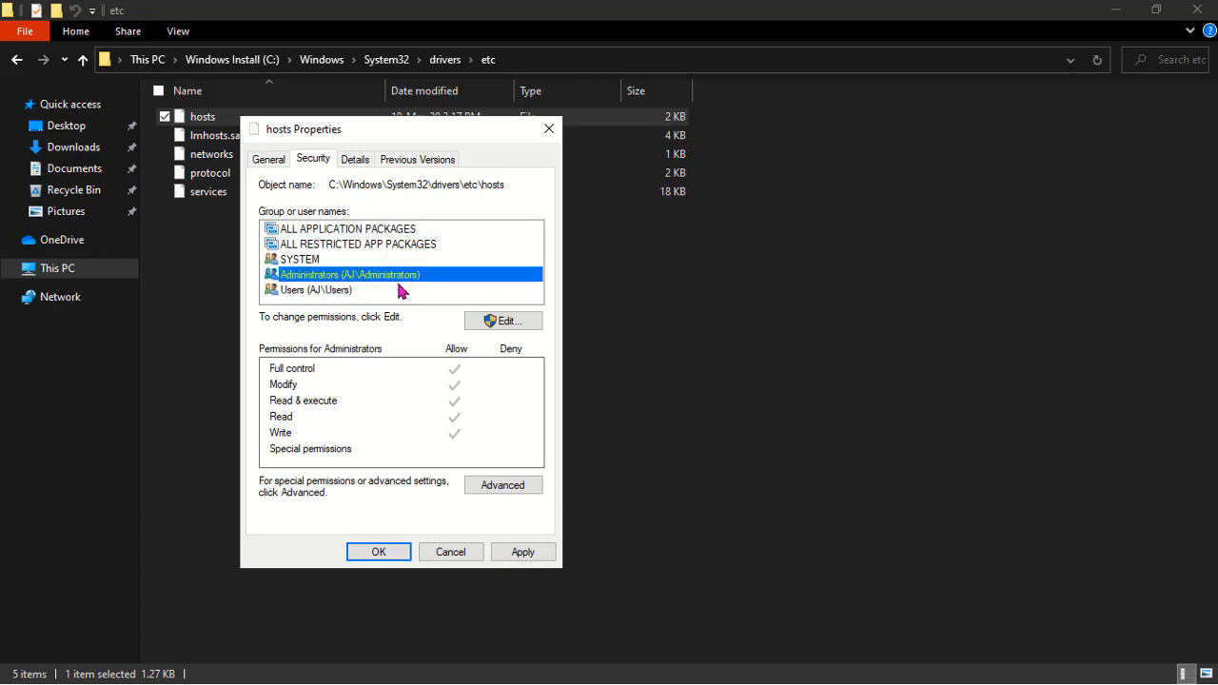
pyautogui.click(344, 293)
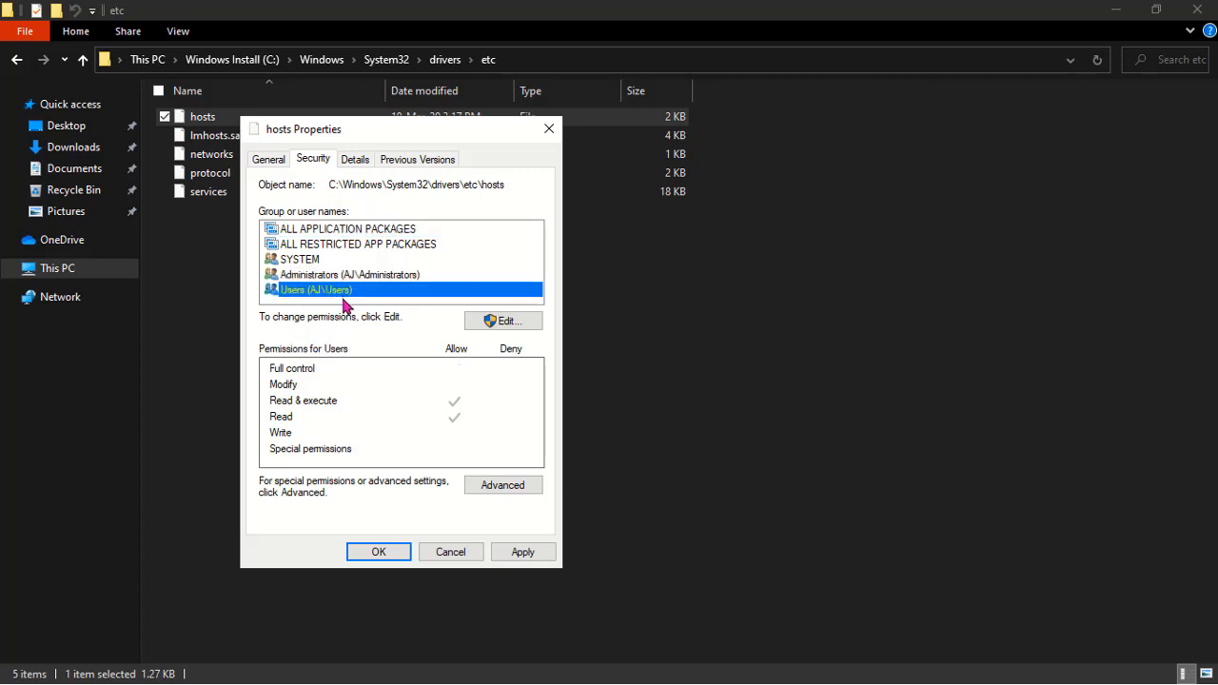
pyautogui.click(501, 322)
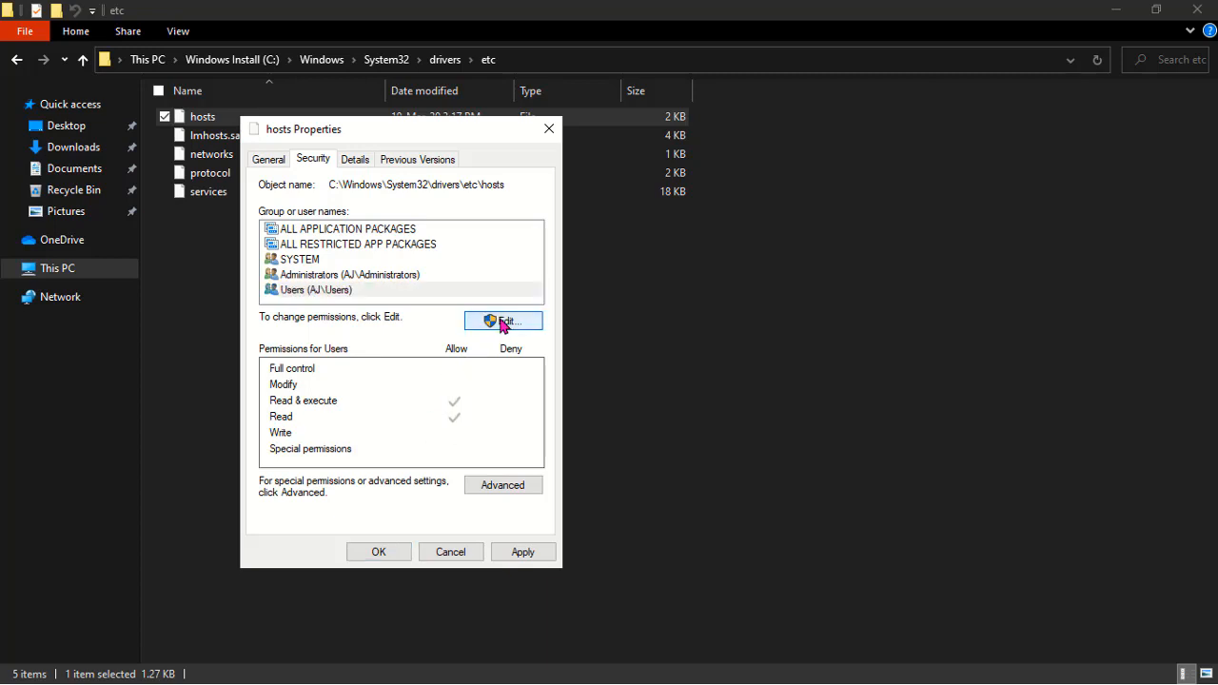
pyautogui.press('Down')
pyautogui.press('Down')
pyautogui.press('Down')
pyautogui.press('Down')
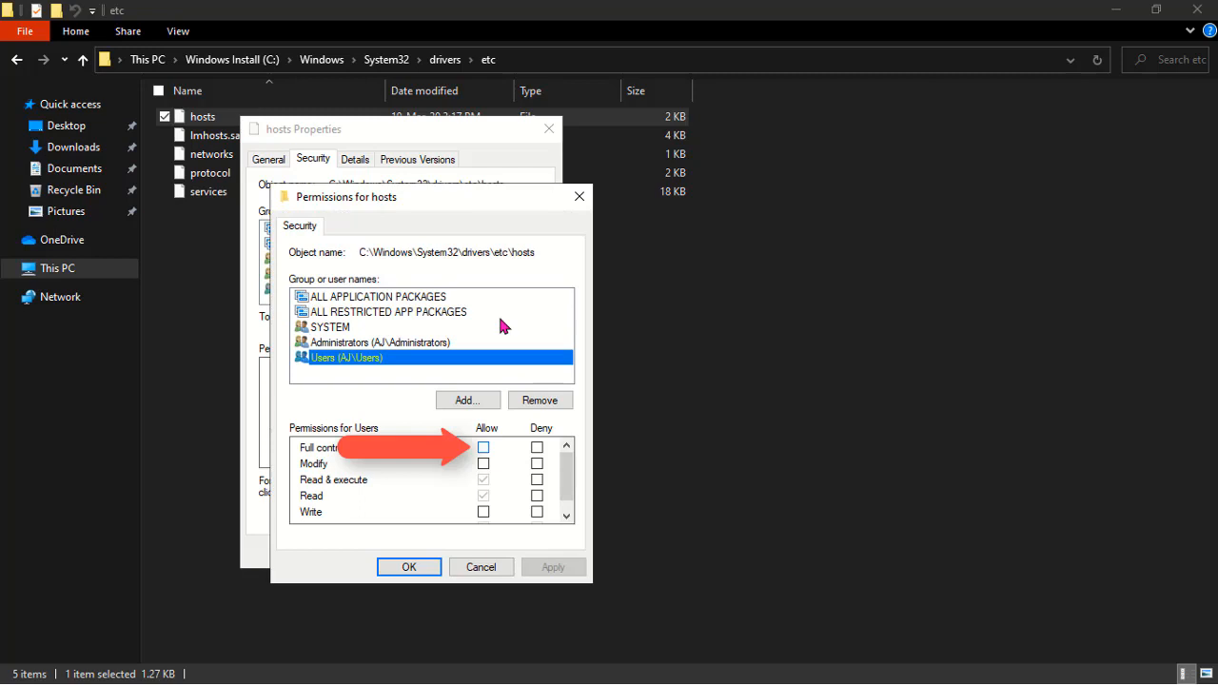
pyautogui.click(483, 447)
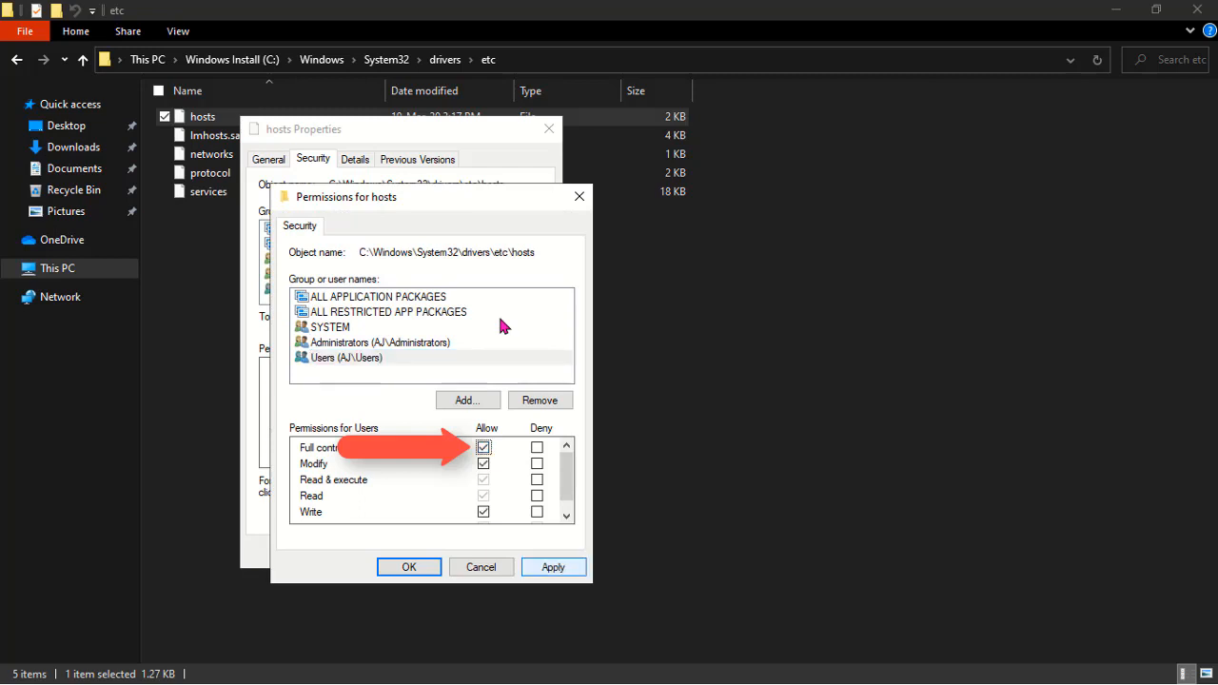
pyautogui.click(554, 567)
pyautogui.click(678, 423)
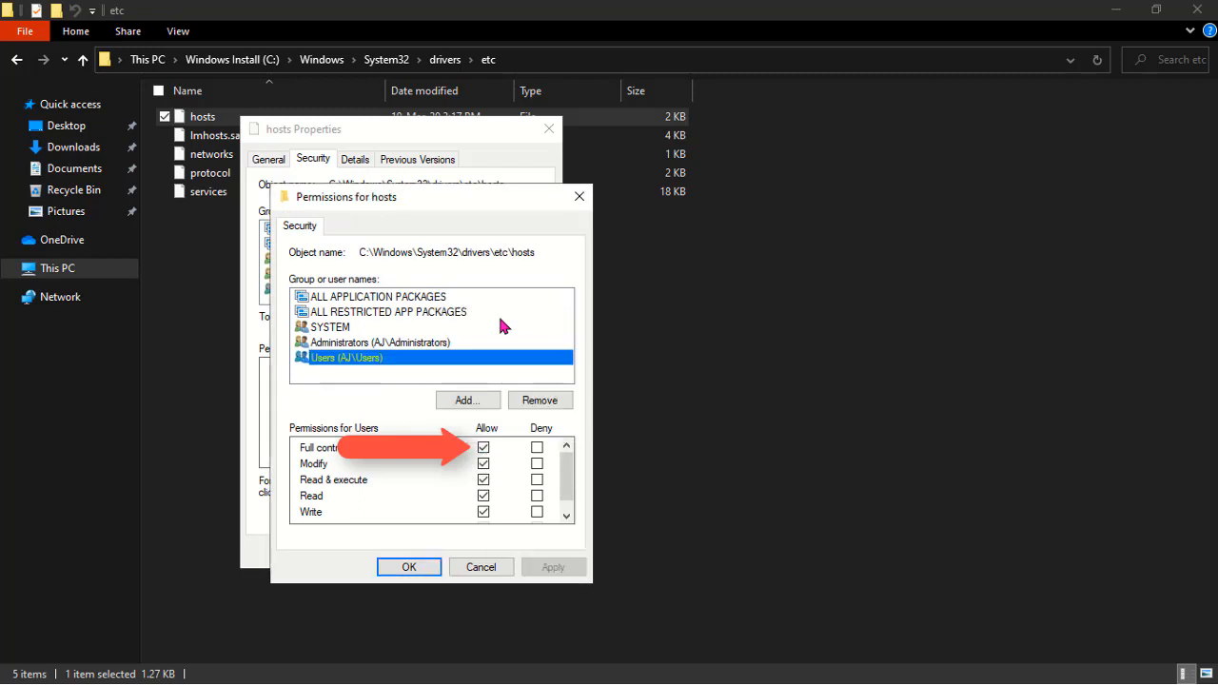
pyautogui.click(409, 567)
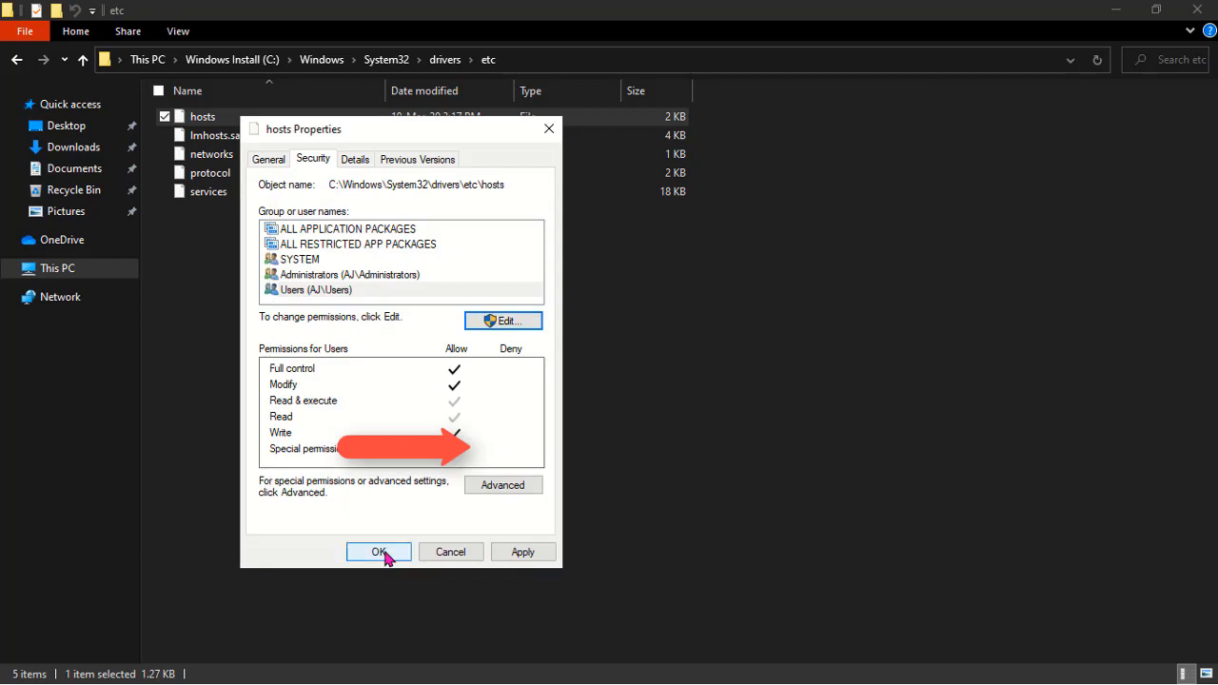
# - Return to the hosts file's general properties, apply the changes and close the properties dialog
pyautogui.click(266, 161)
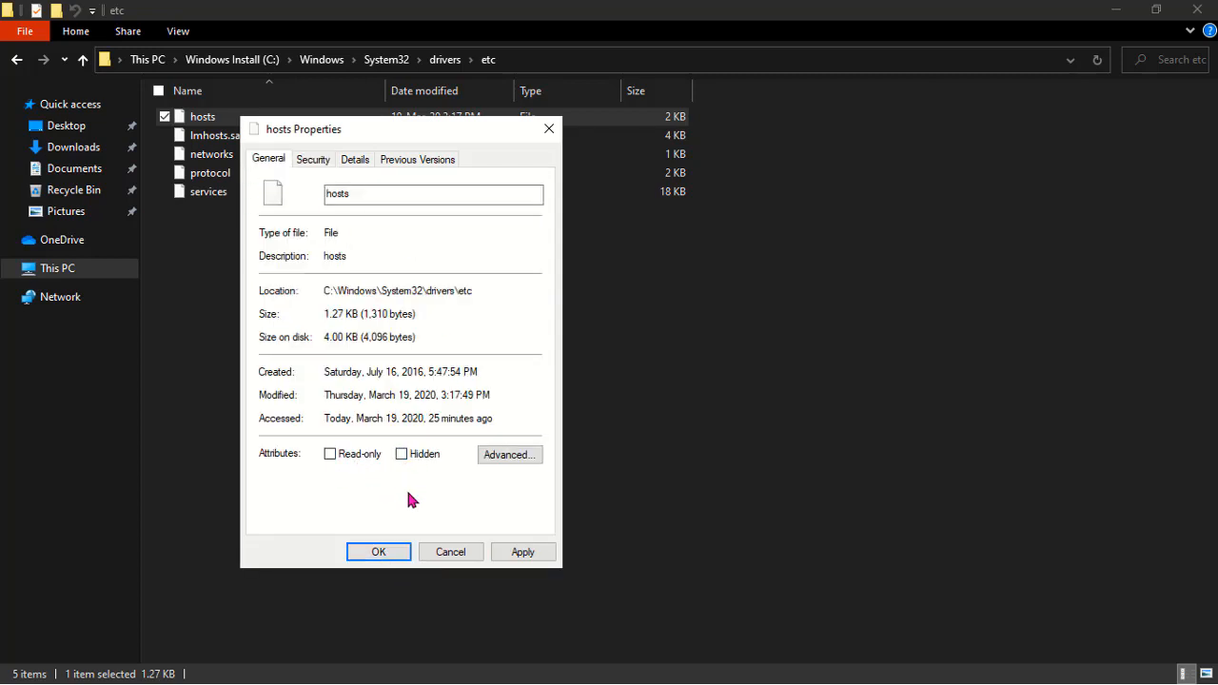
pyautogui.click(522, 554)
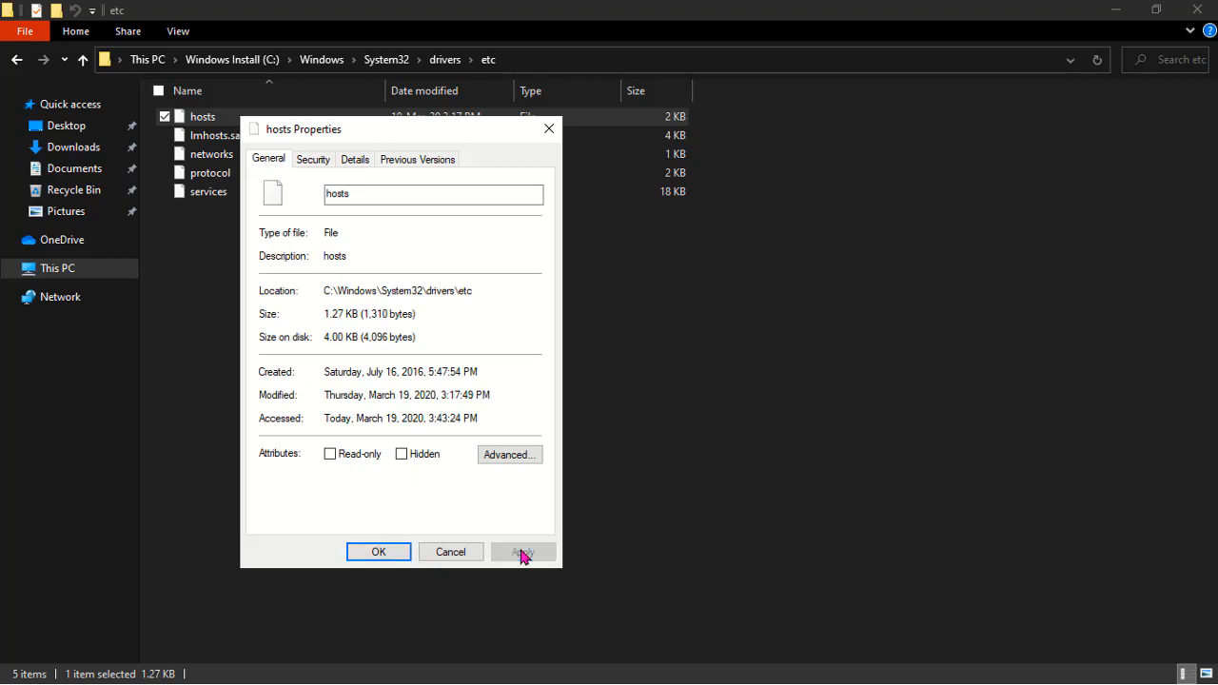
pyautogui.click(406, 554)
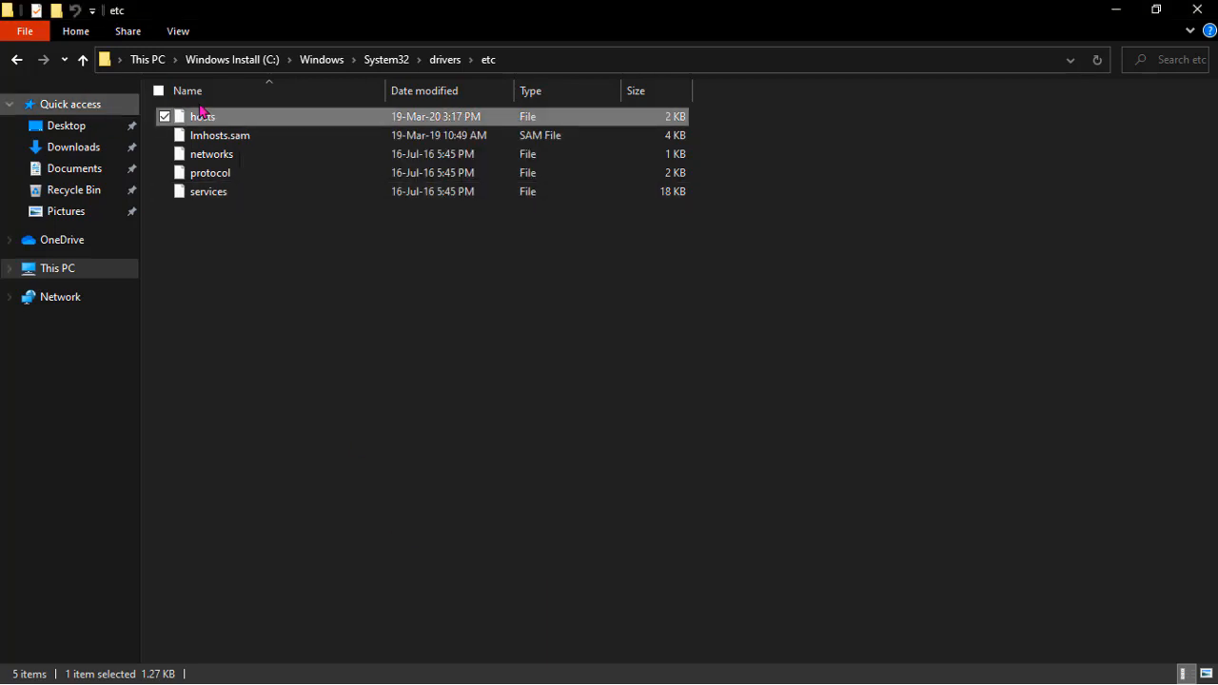
# - Open the hosts file with Notepad and maximize its window
pyautogui.rightClick(228, 123)
pyautogui.click(293, 136)
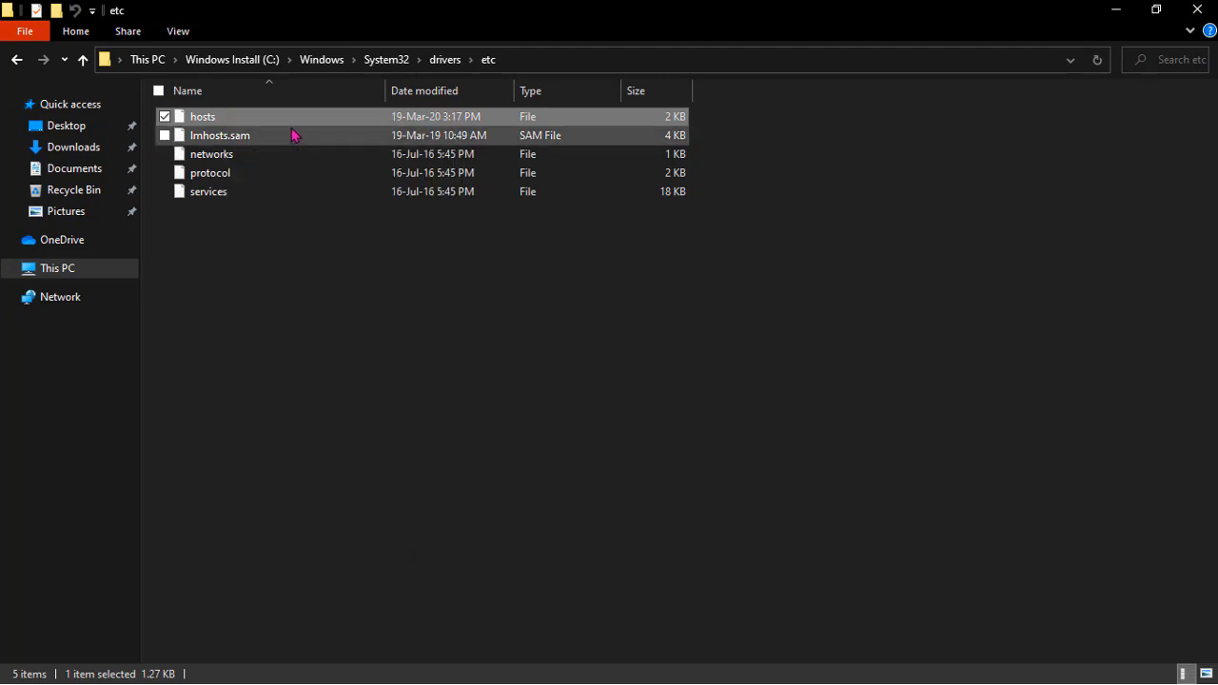
pyautogui.click(538, 373)
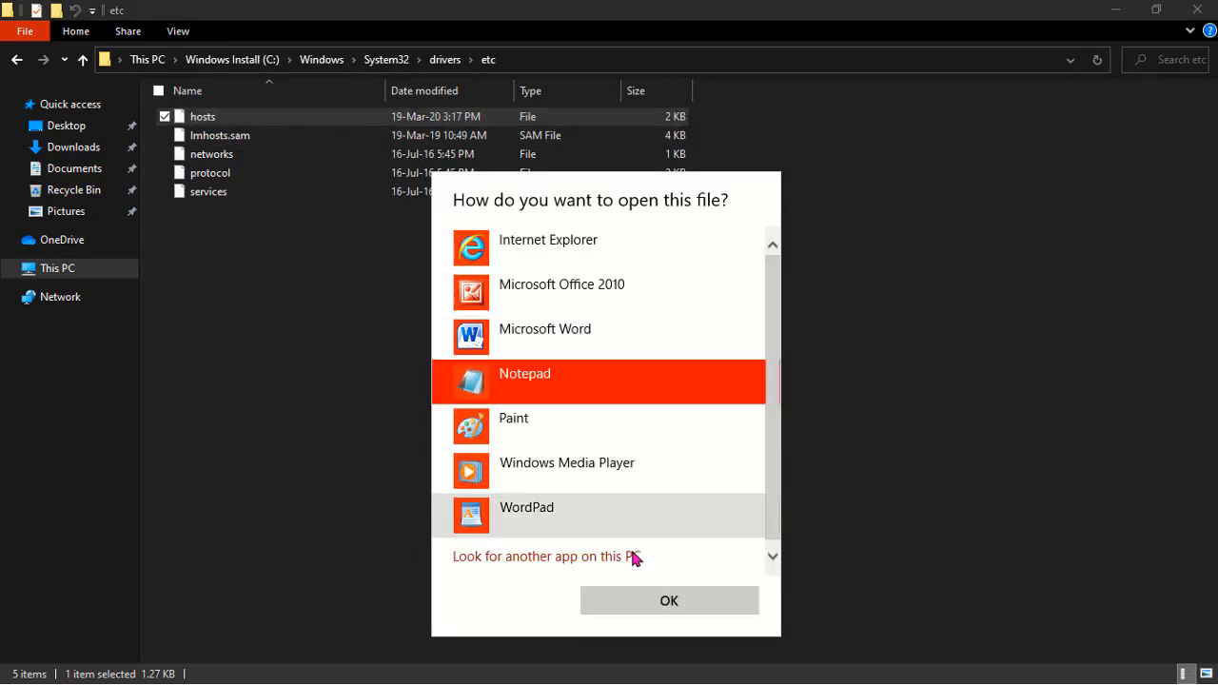
pyautogui.click(671, 609)
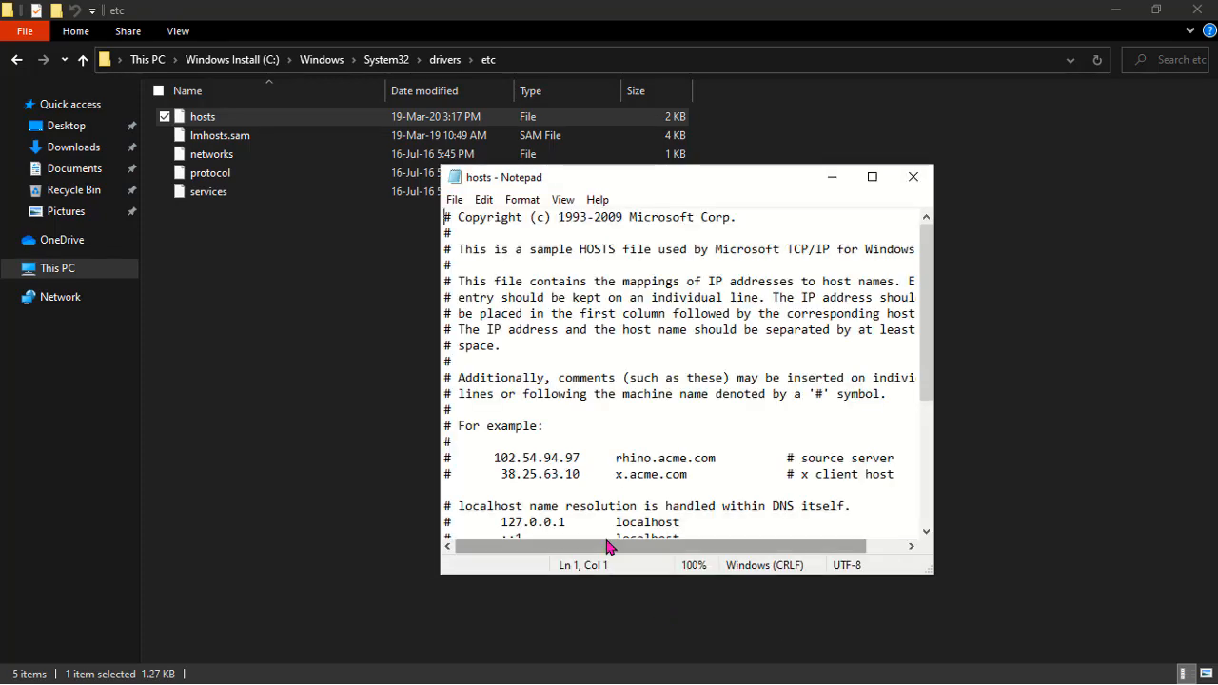
pyautogui.click(866, 183)
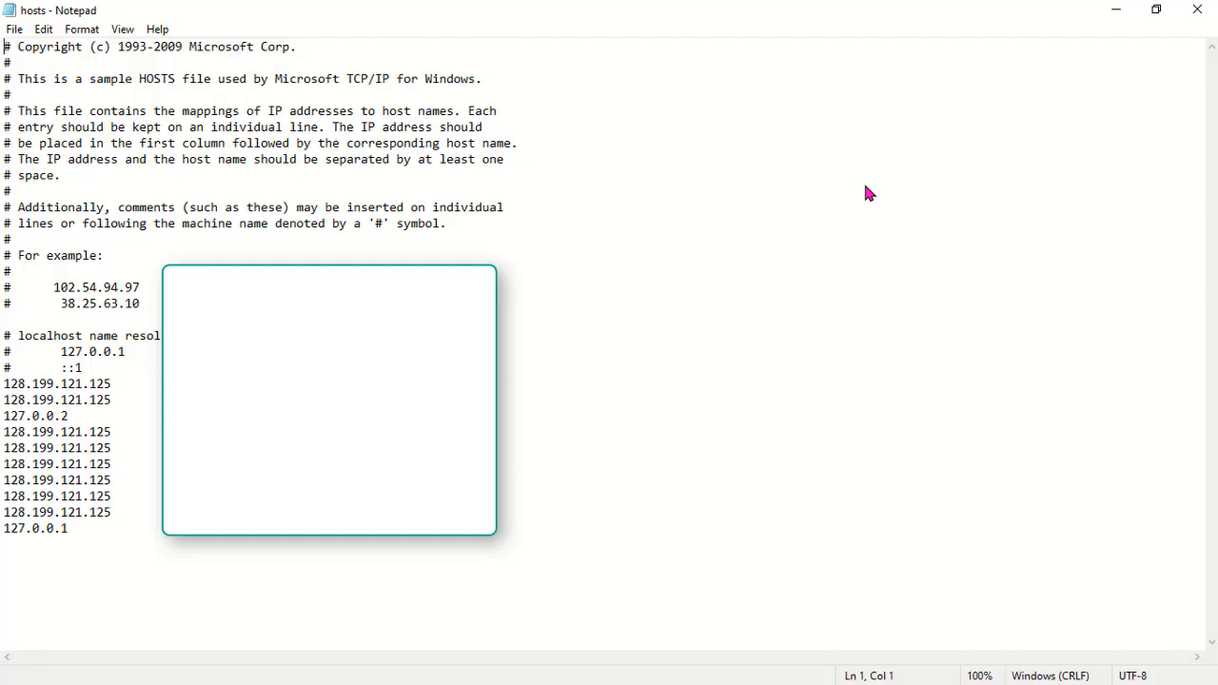
pyautogui.click(326, 538)
pyautogui.press('Return')
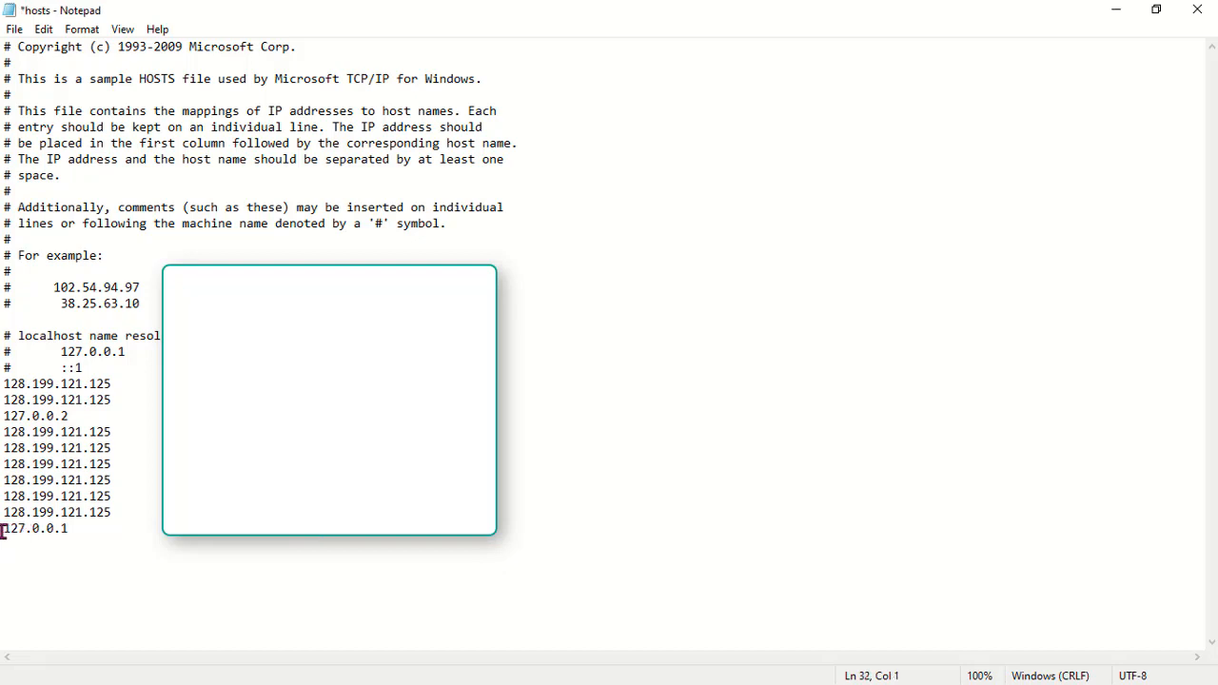
pyautogui.moveTo(5, 530); pyautogui.dragTo(57, 543)
pyautogui.click(89, 547)
pyautogui.write('127.0.0.2 www.f')
pyautogui.write('acebook.com')
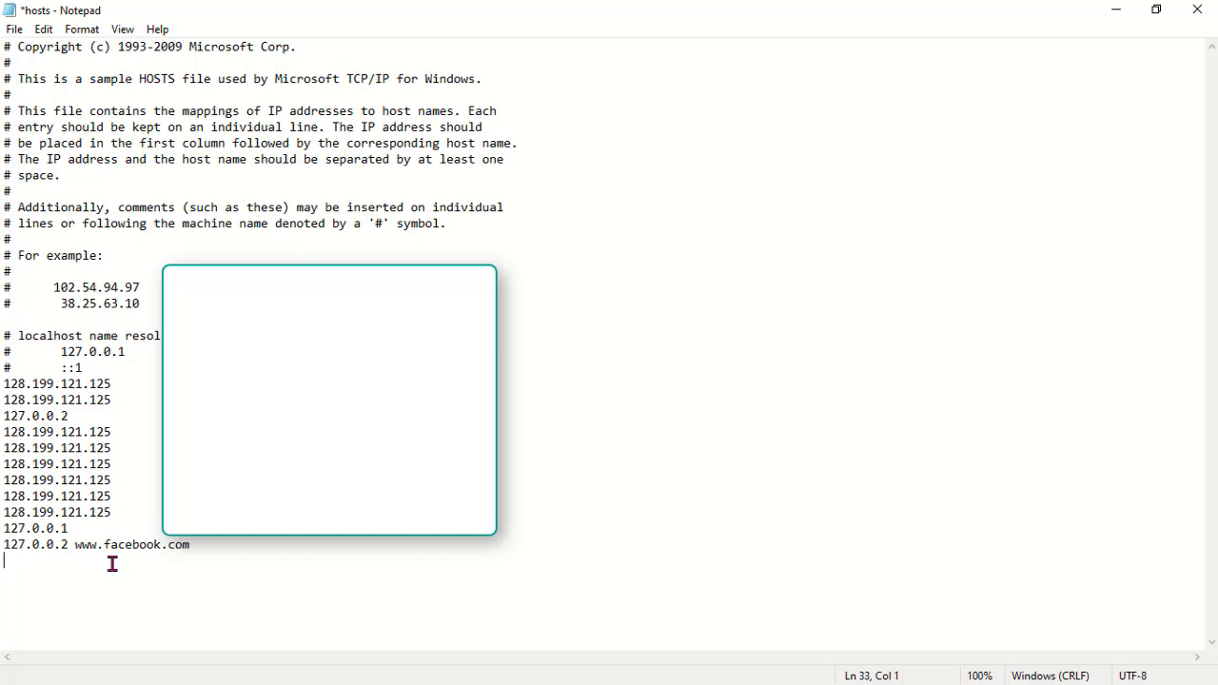
pyautogui.moveTo(3, 546); pyautogui.dragTo(201, 548)
pyautogui.hotkey('ctrl', 'c')
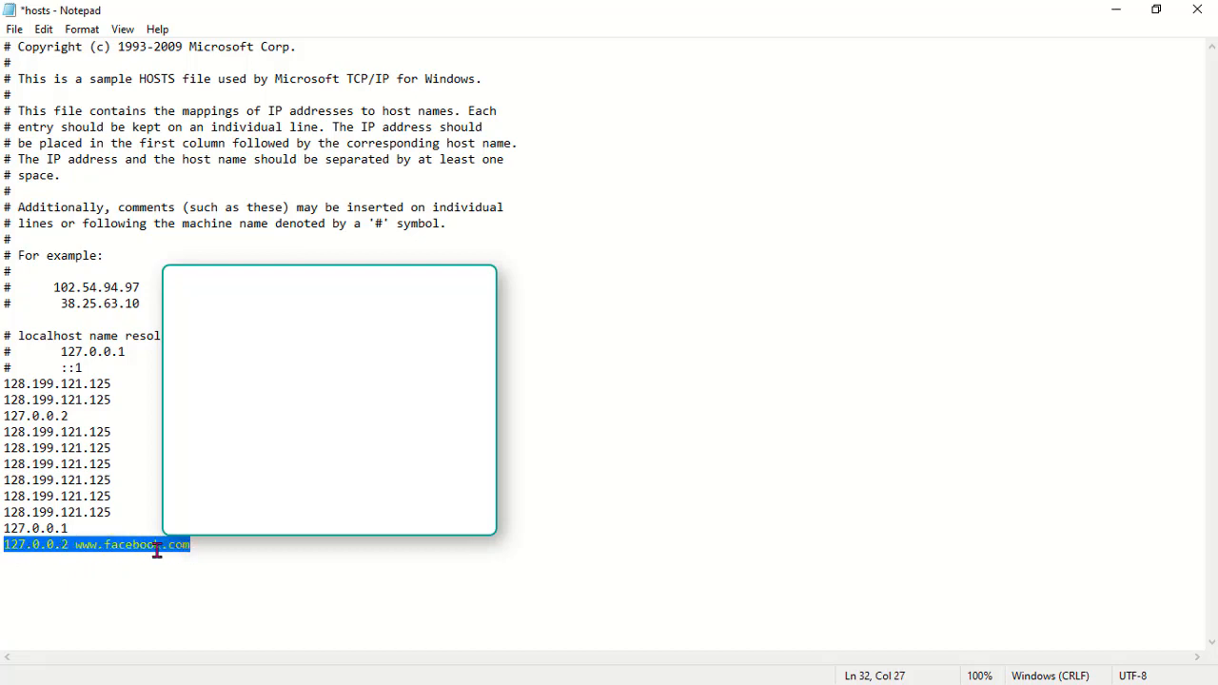
pyautogui.rightClick(158, 547)
pyautogui.press('Escape')
pyautogui.click(203, 550)
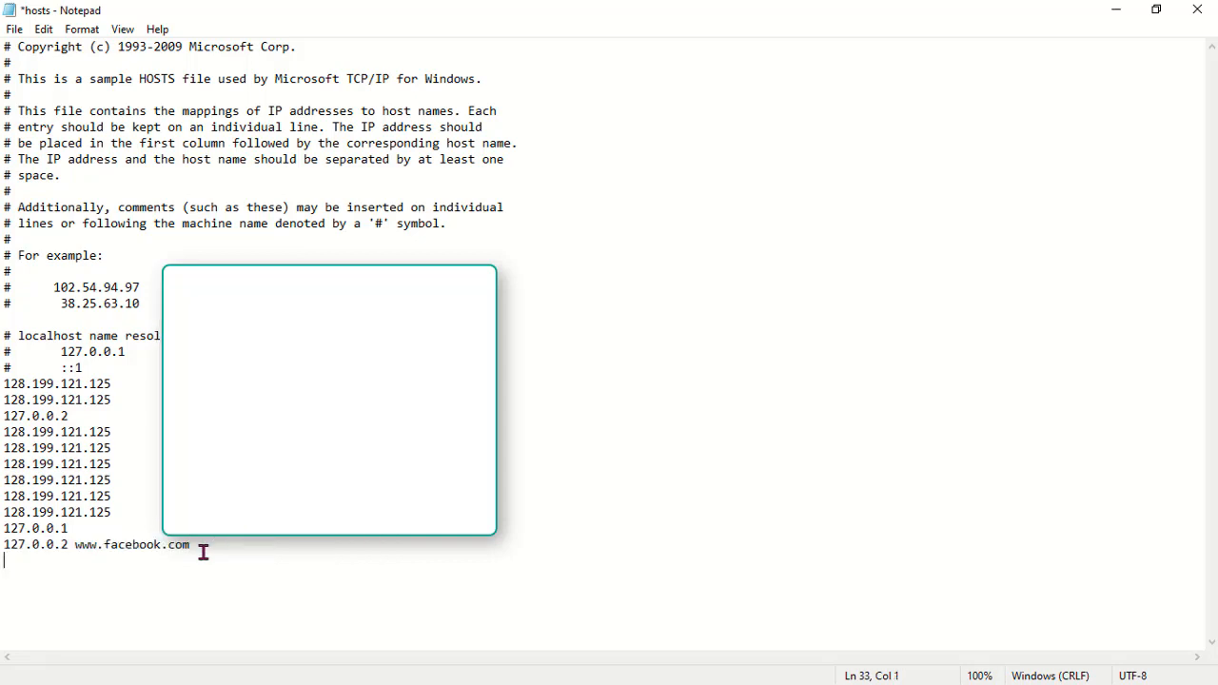
pyautogui.hotkey('ctrl', 'v')
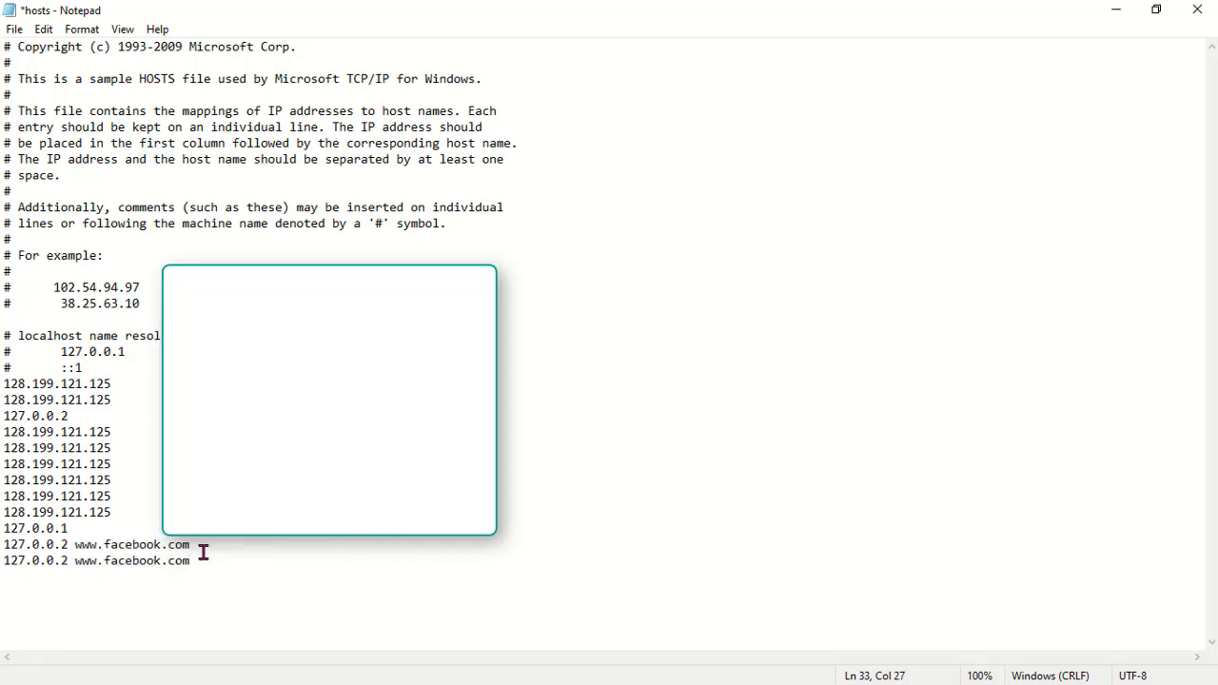
# - Change the duplicated entry to read "127.0.0.3 facebook.com"
pyautogui.click(69, 563)
pyautogui.press('BackSpace')
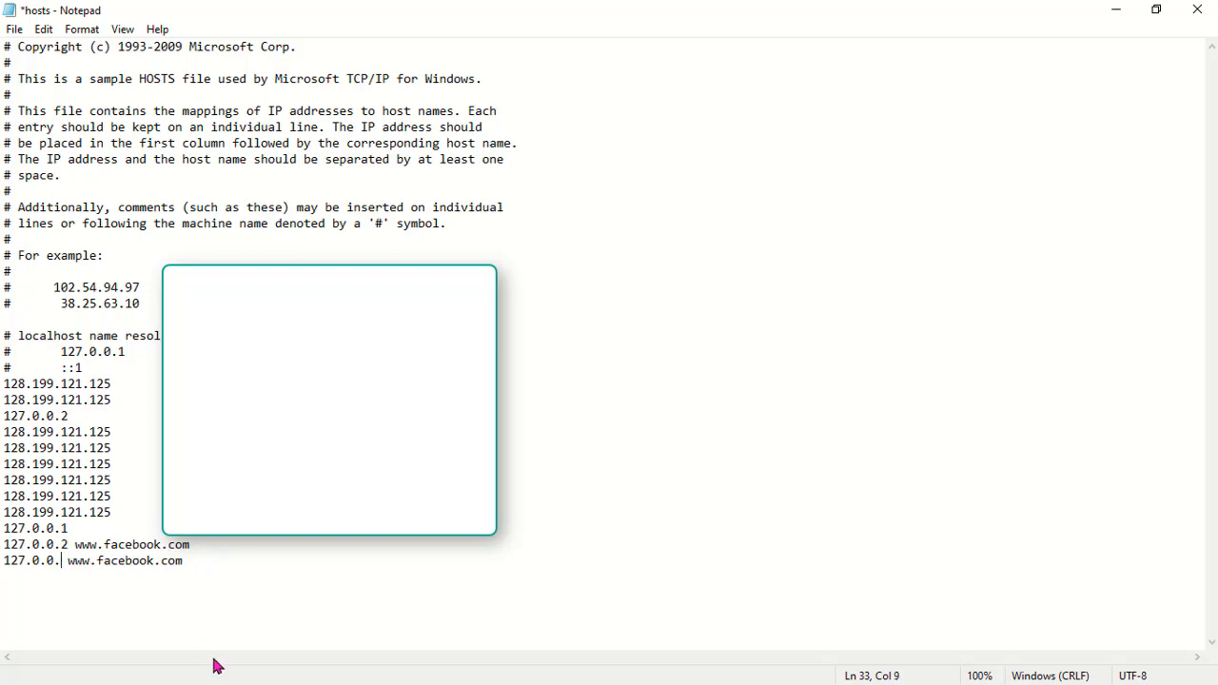
pyautogui.write('3')
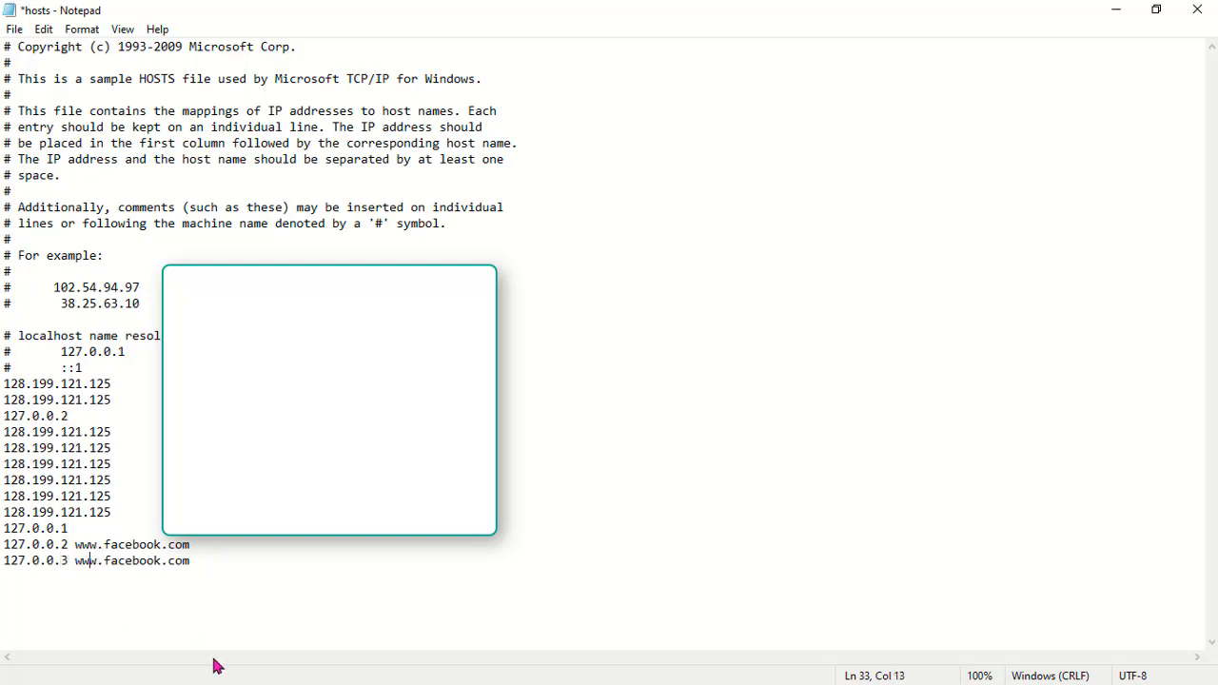
pyautogui.press('BackSpace')
pyautogui.press('BackSpace')
pyautogui.press('BackSpace')
pyautogui.press('BackSpace')
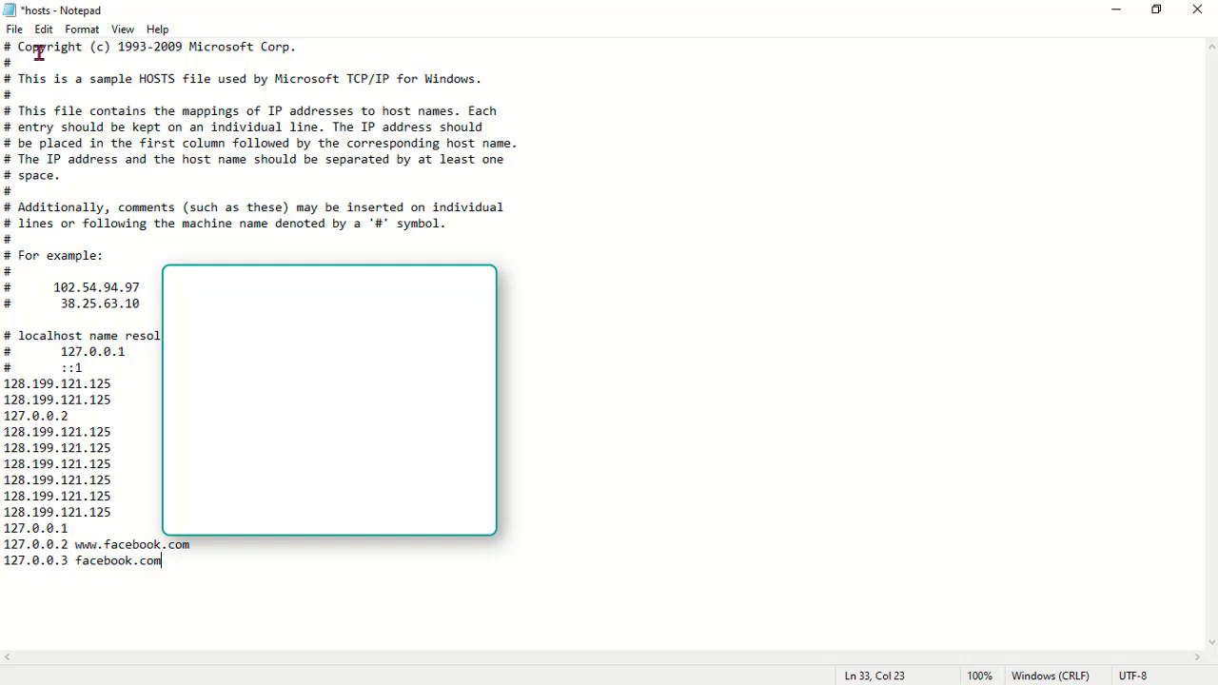
# - Save the hosts file with its new Facebook entries, close it and put away the etc folder window
pyautogui.click(15, 30)
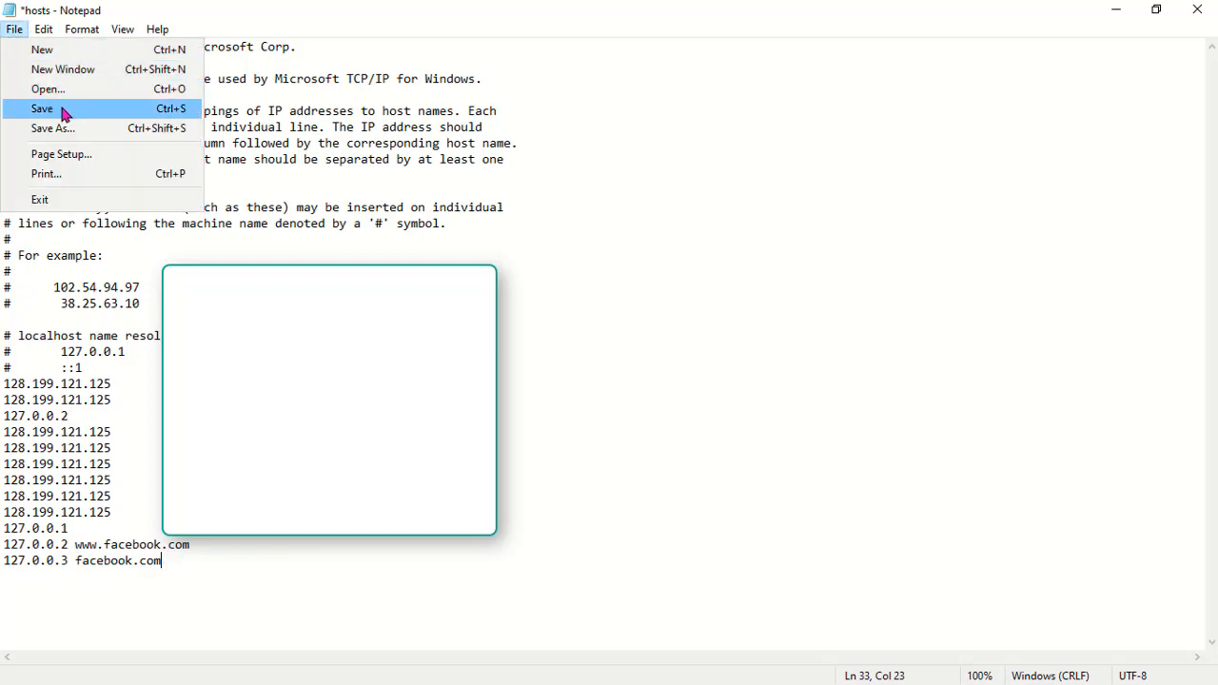
pyautogui.click(90, 111)
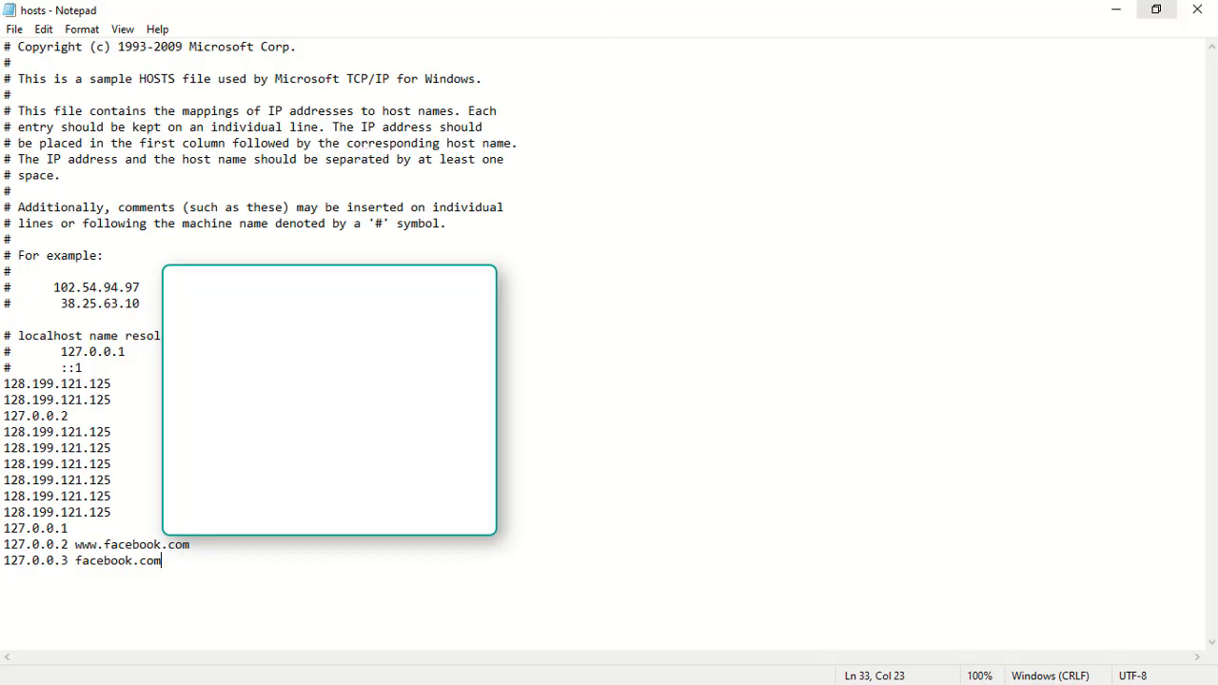
pyautogui.click(1197, 10)
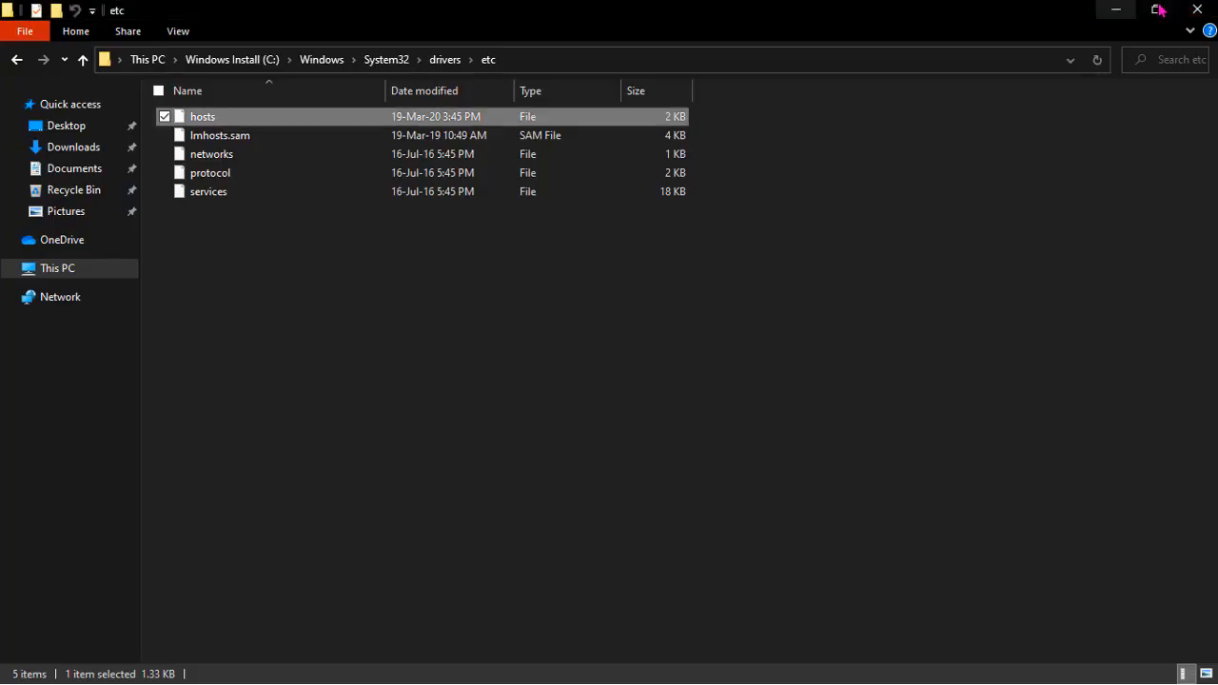
pyautogui.click(1196, 10)
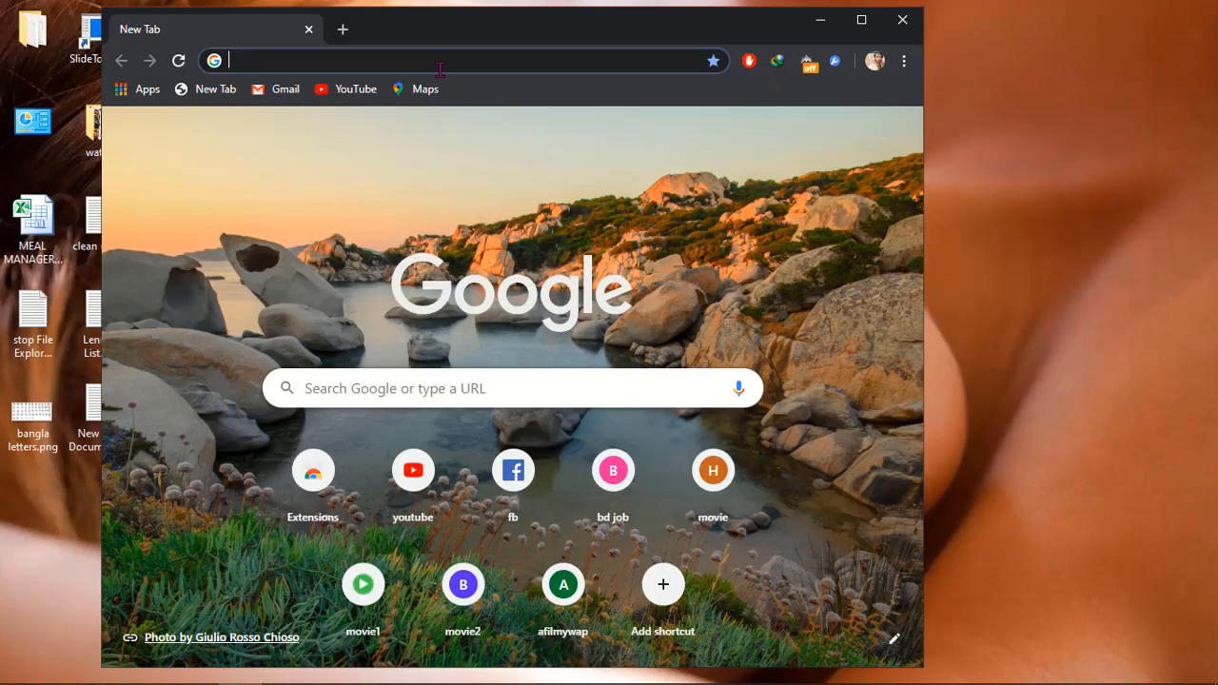
# - Switch to Chrome and load facebook.com to test the block, closing the browser after the check
pyautogui.write('f')
pyautogui.press('Return')
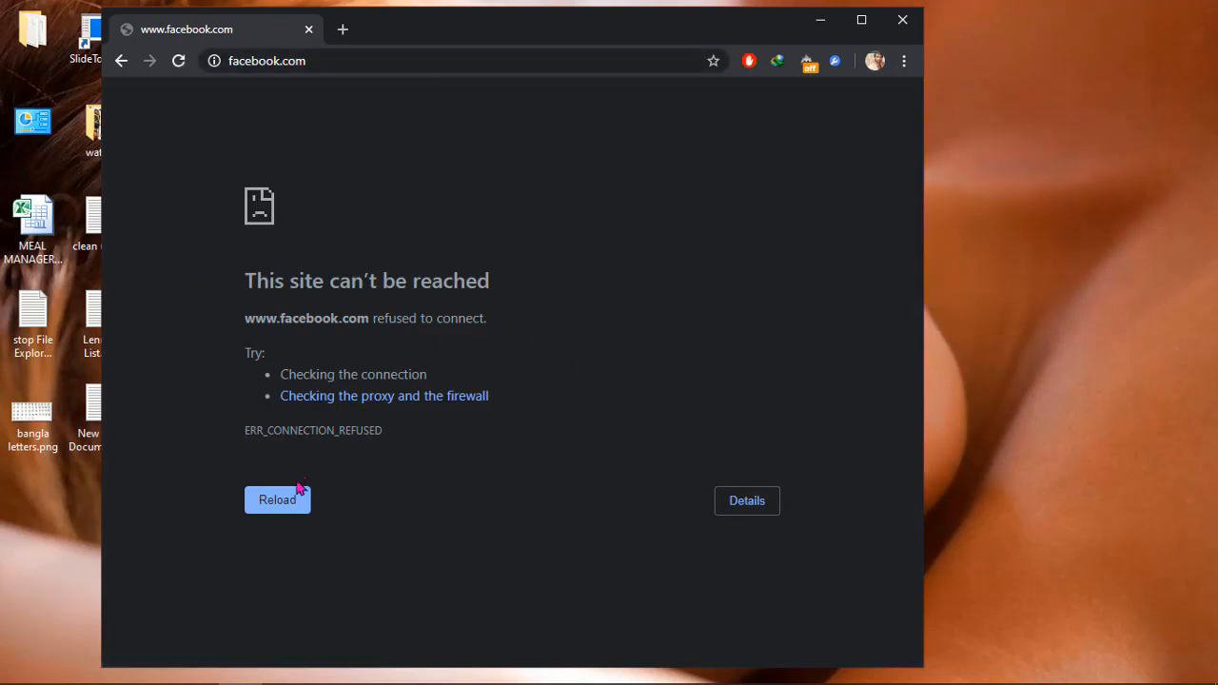
pyautogui.click(902, 19)
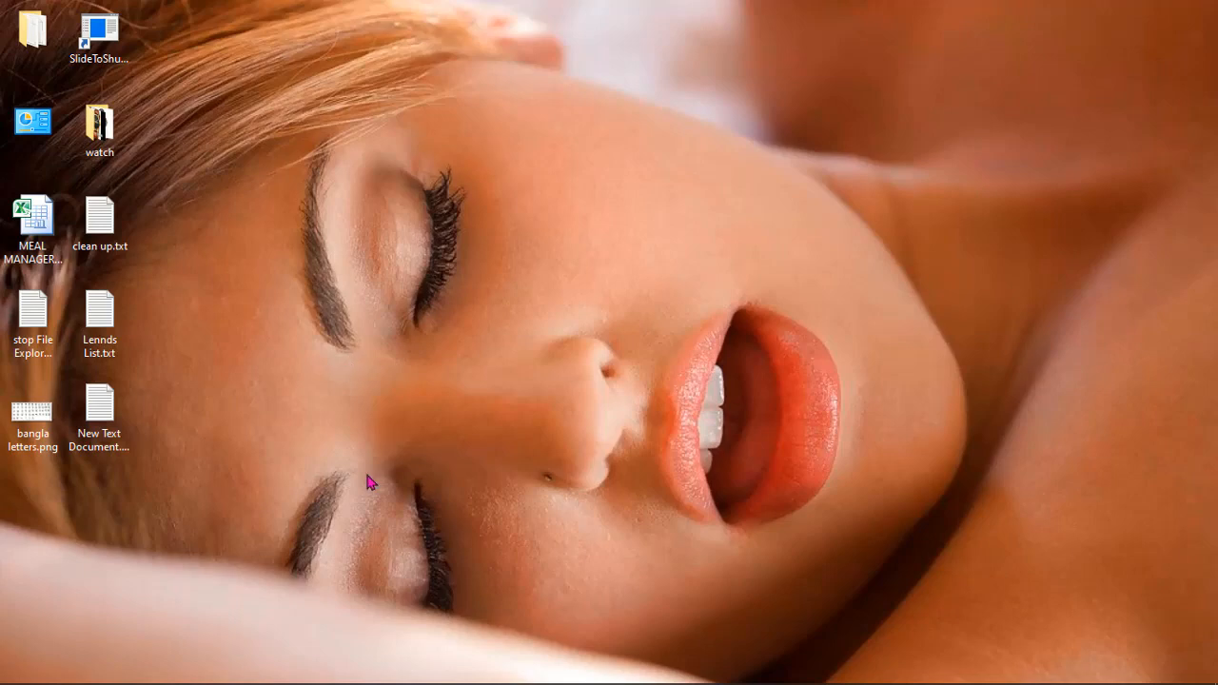
# - Return to the etc folder in File Explorer and reopen the hosts file with Notepad in a maximized window
pyautogui.moveTo(196, 666)
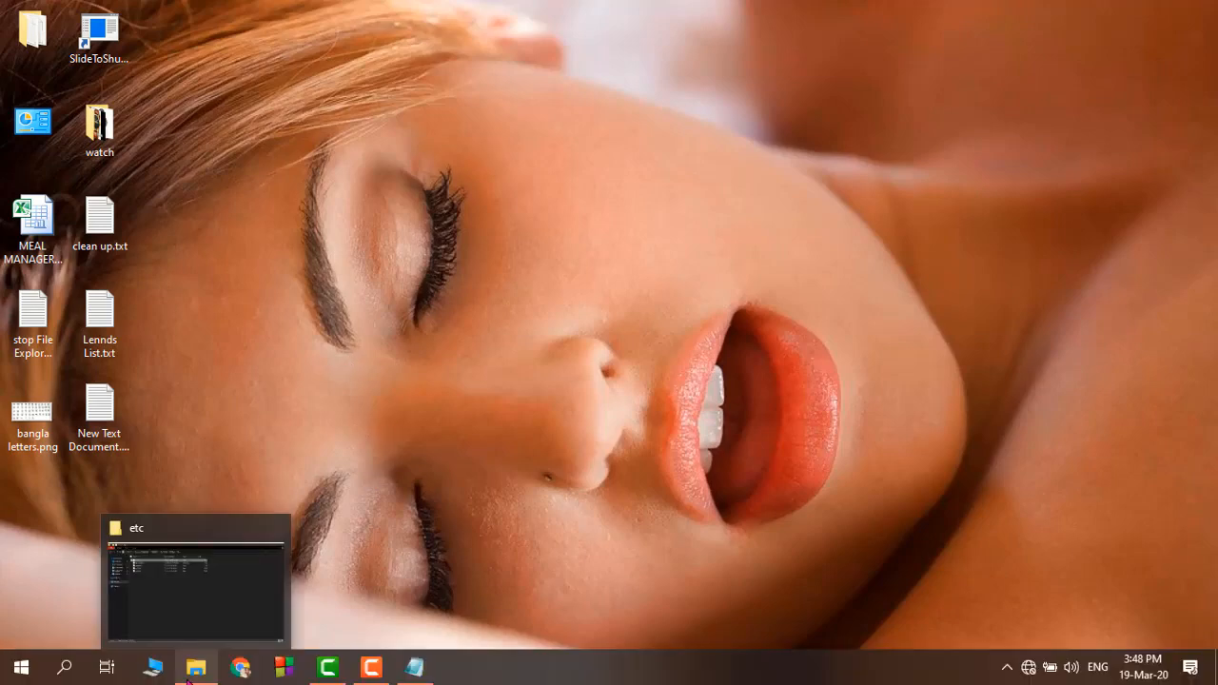
pyautogui.click(176, 612)
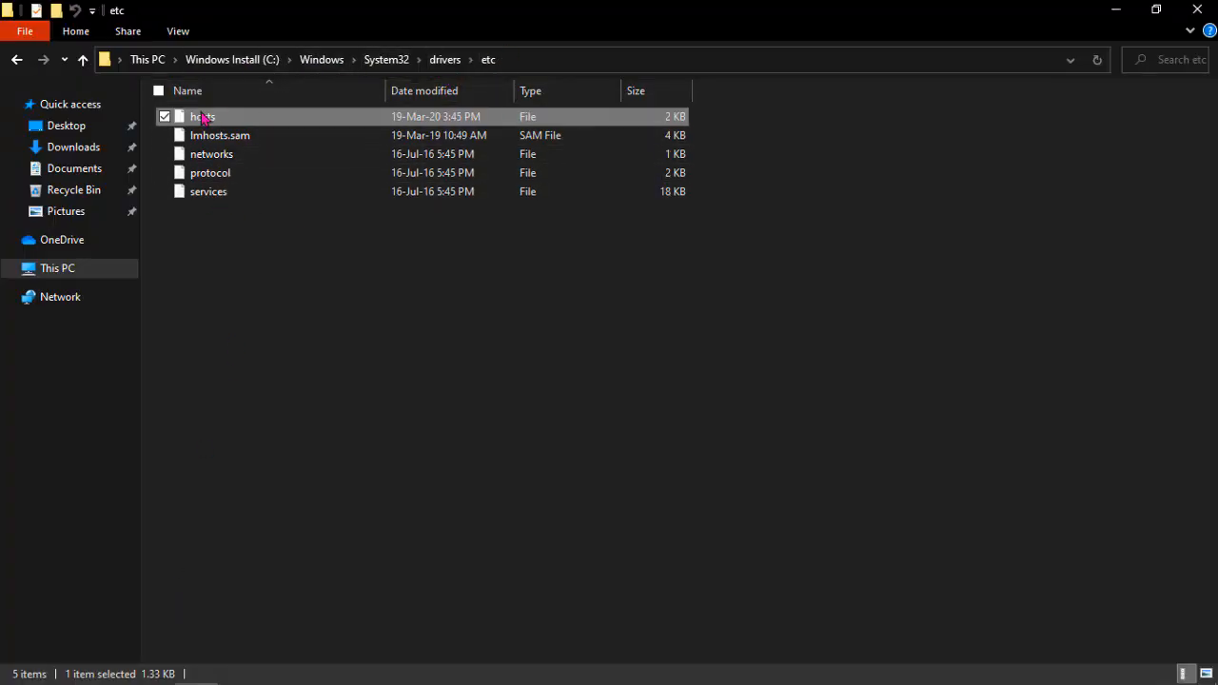
pyautogui.rightClick(230, 115)
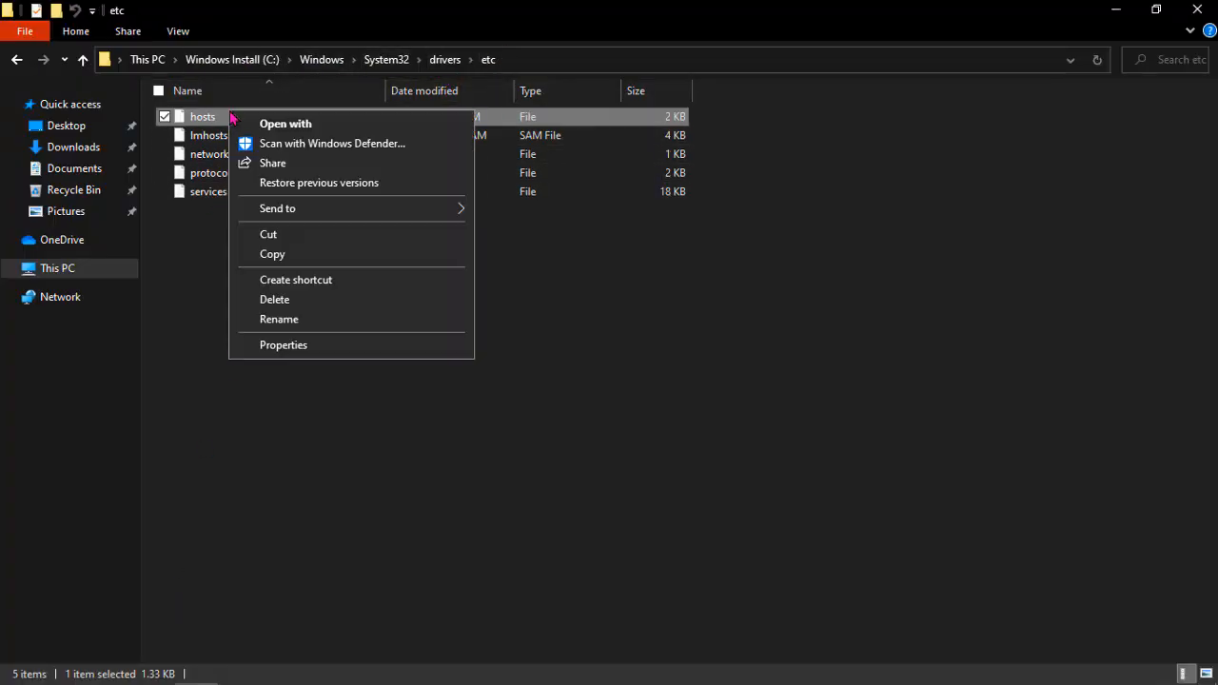
pyautogui.click(315, 125)
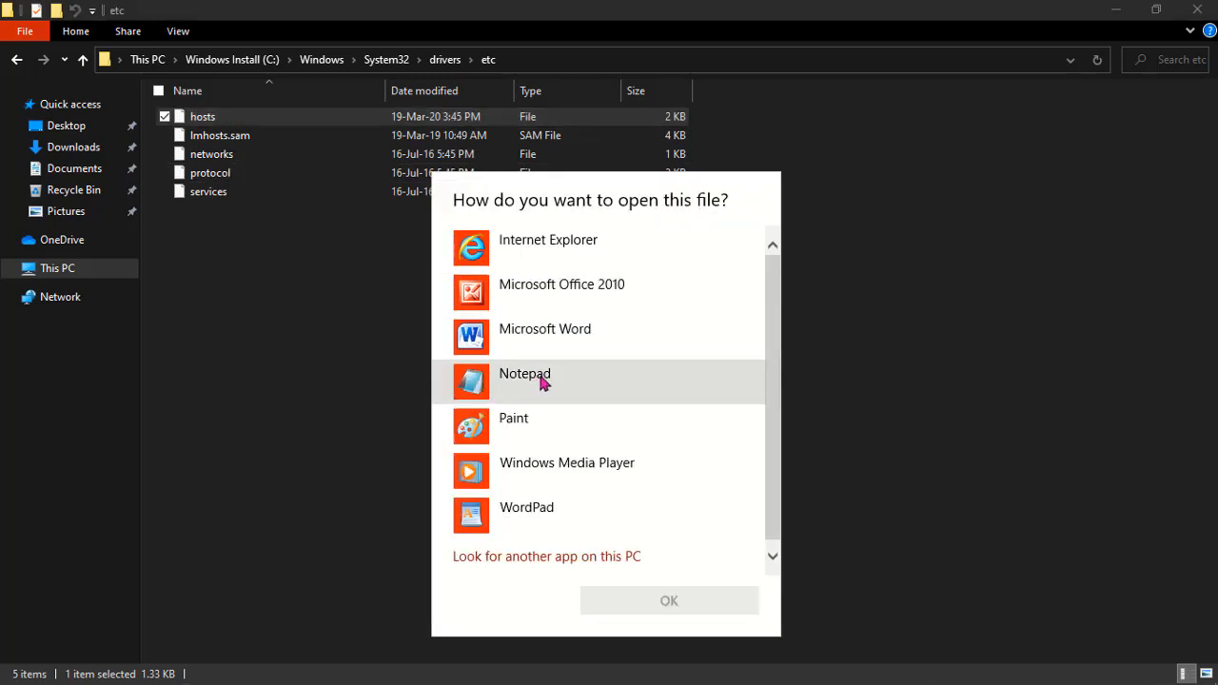
pyautogui.click(542, 379)
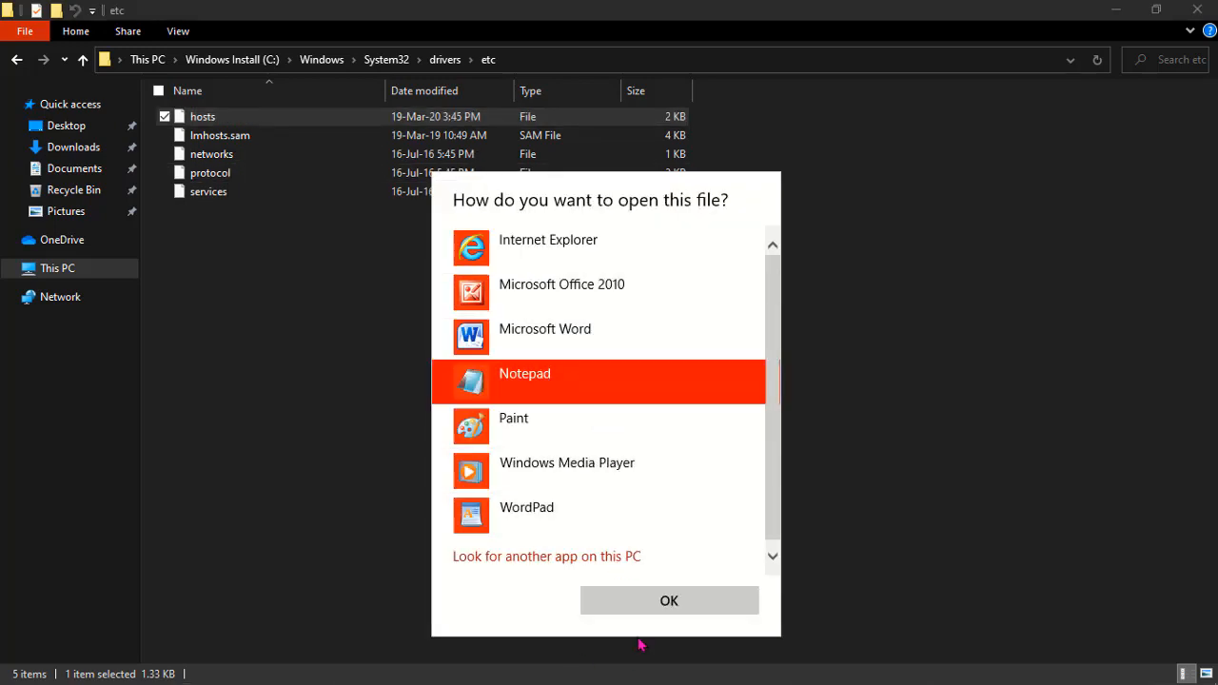
pyautogui.click(647, 599)
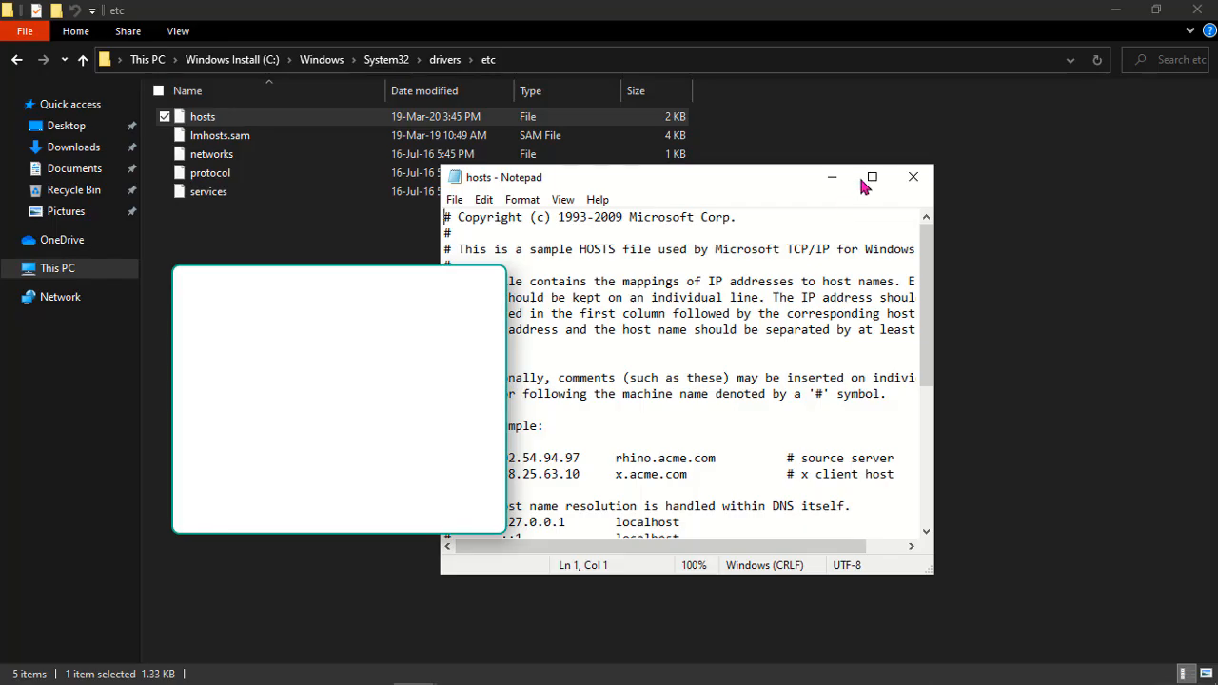
pyautogui.click(870, 178)
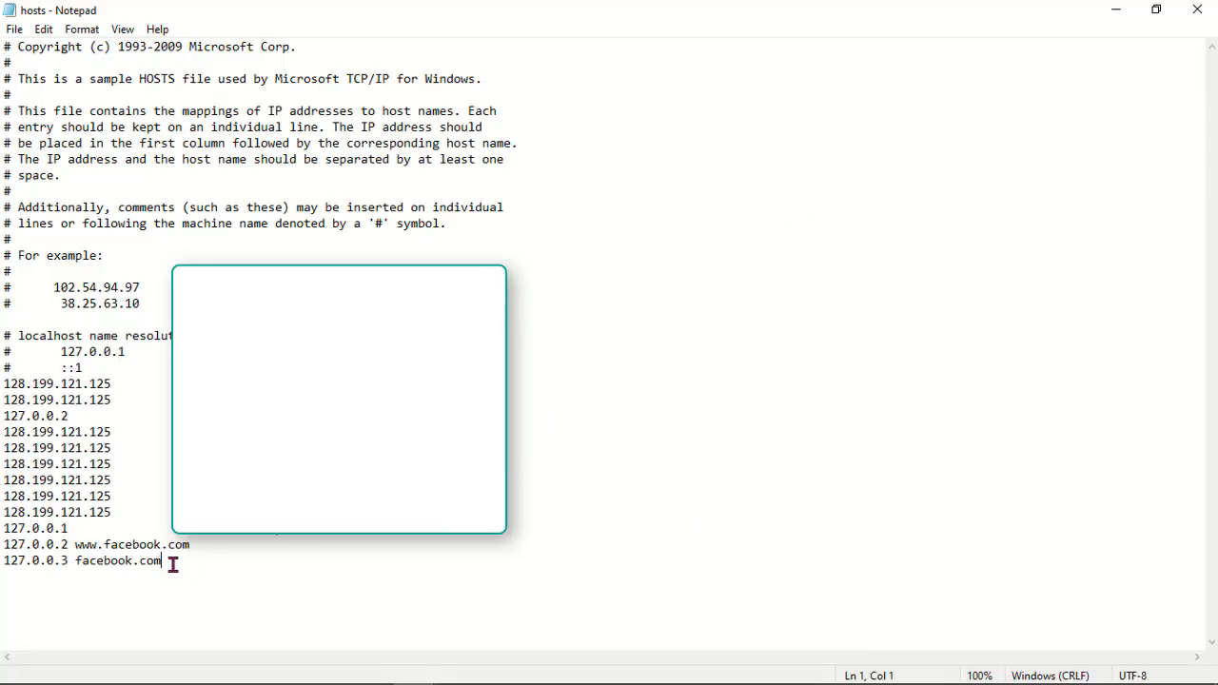
pyautogui.moveTo(169, 561); pyautogui.dragTo(2, 546)
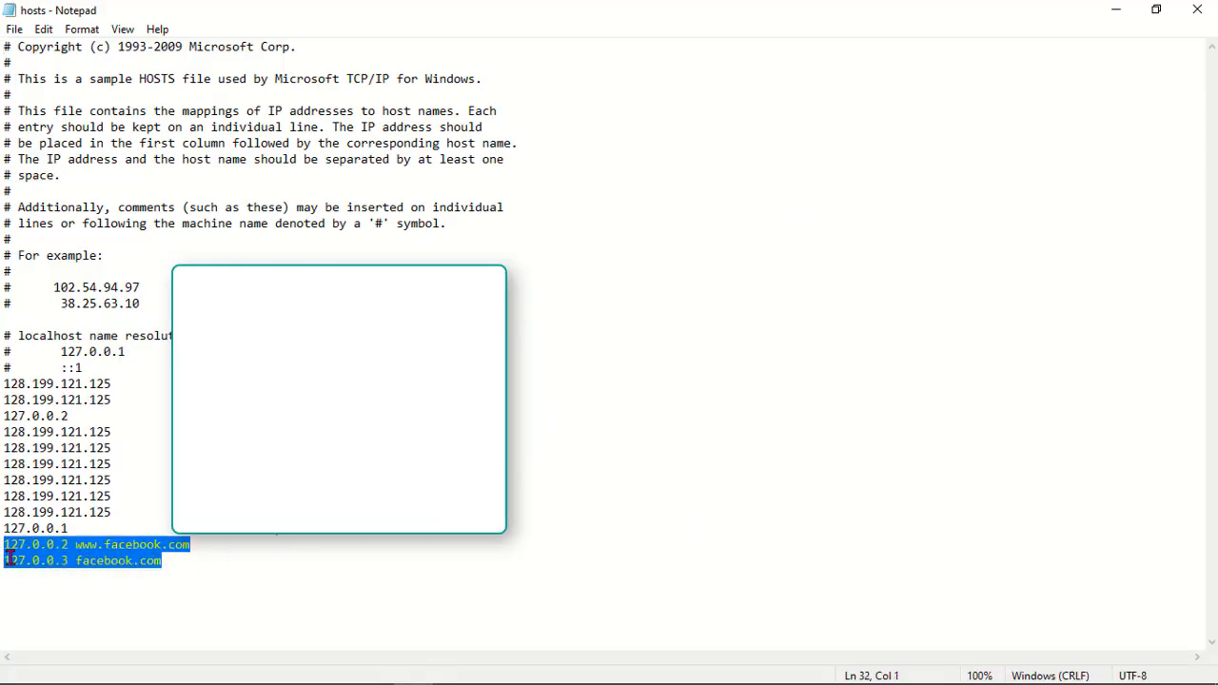
pyautogui.press('Delete')
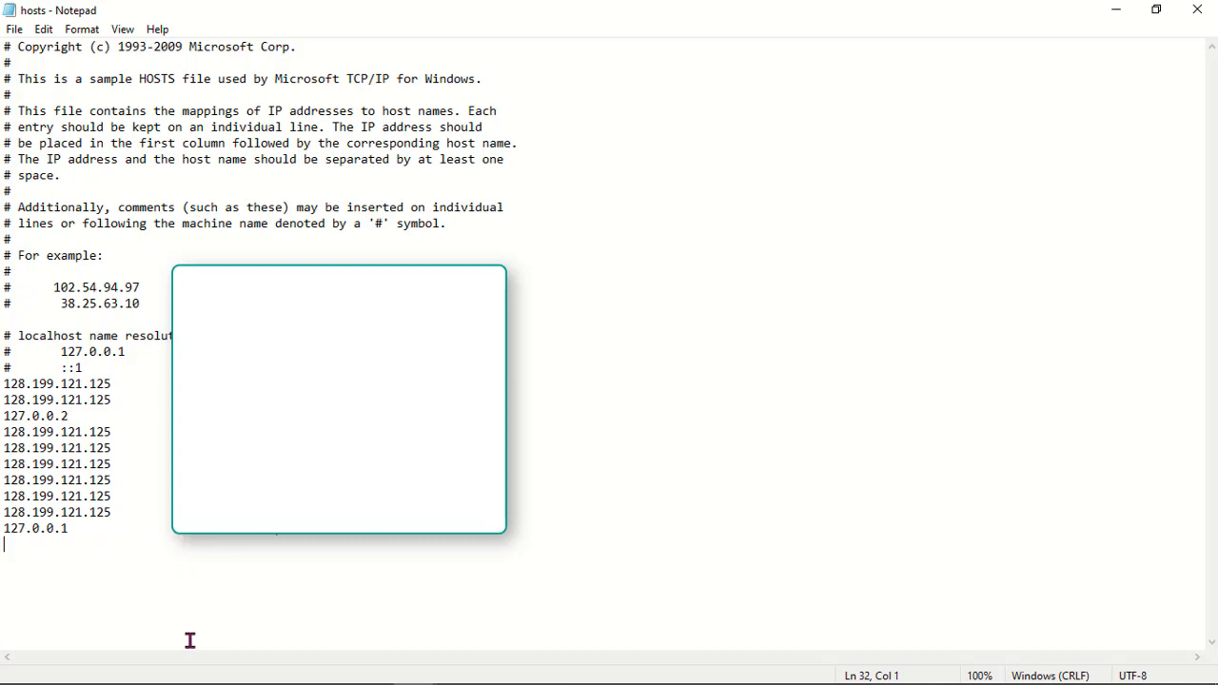
pyautogui.click(12, 33)
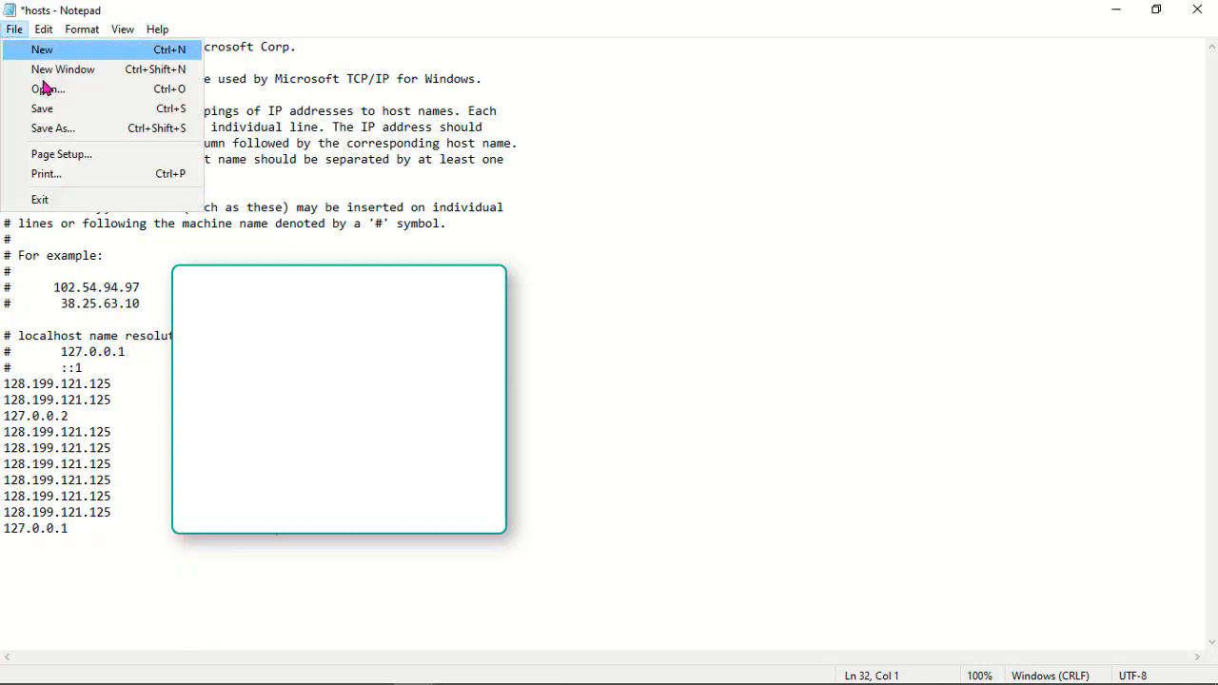
pyautogui.click(61, 108)
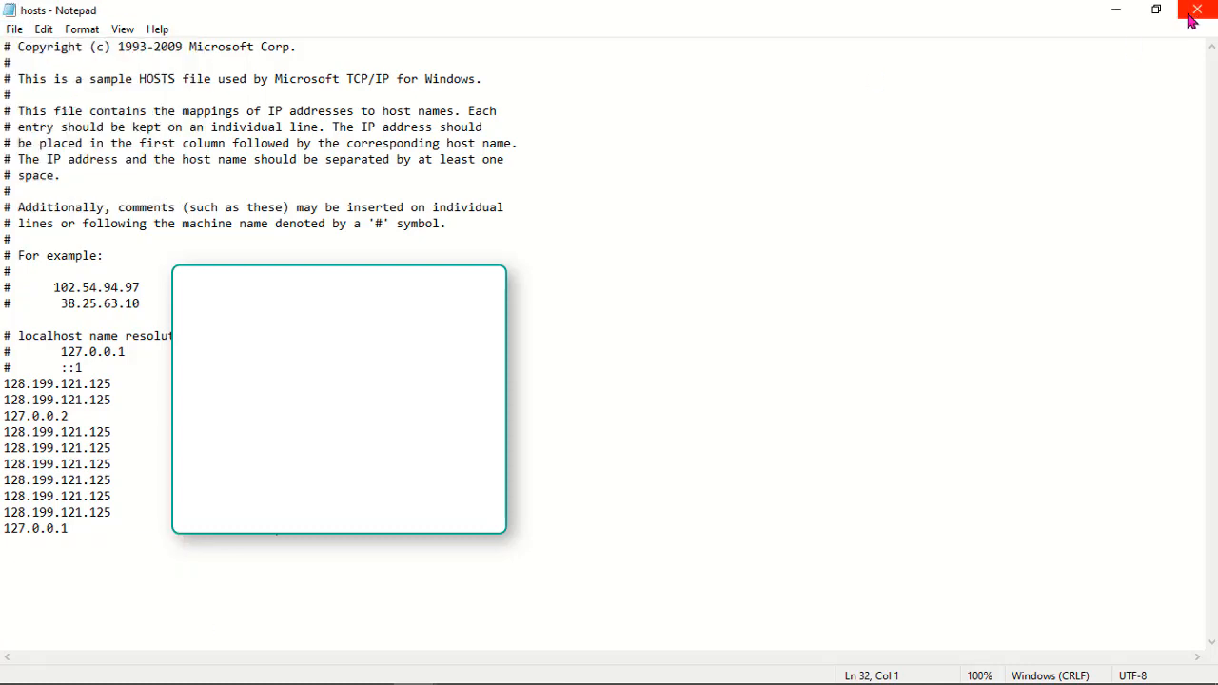
pyautogui.click(1196, 10)
pyautogui.click(1197, 9)
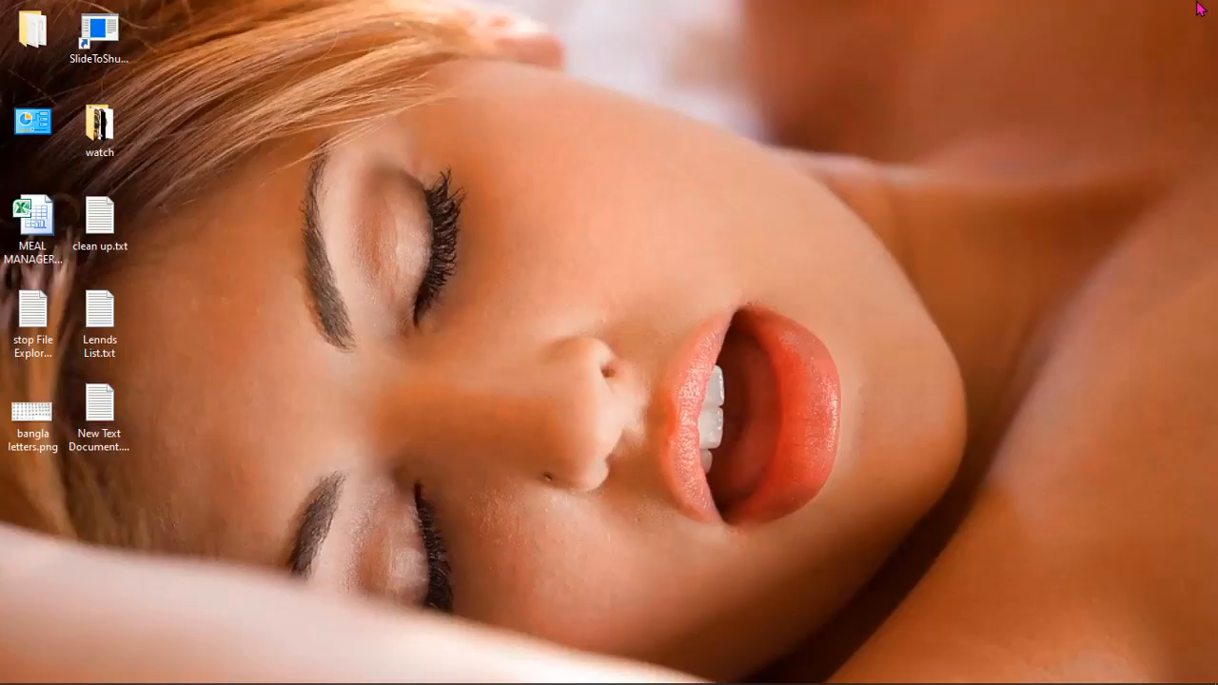